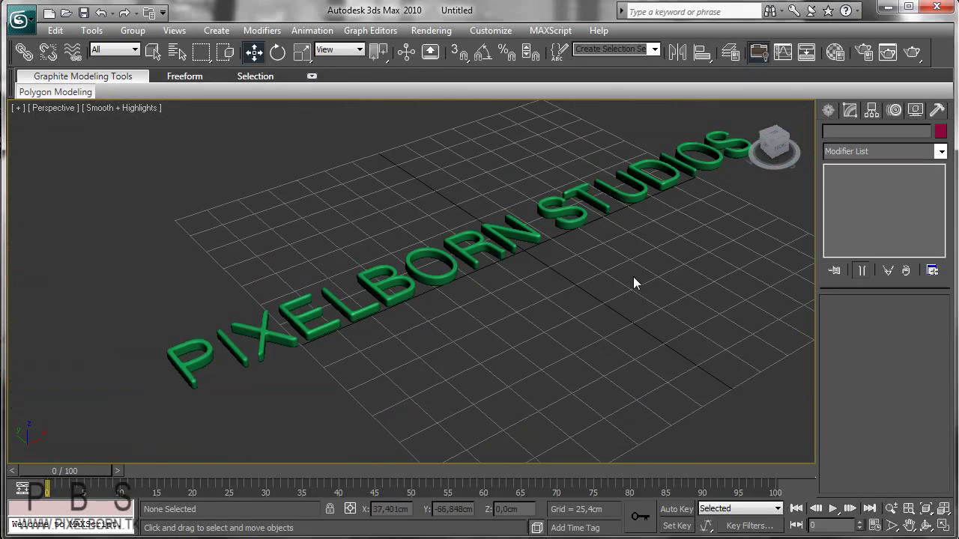
Step: Convert the PIXELBORN STUDIOS logo object to an Editable Poly
drag(511, 335, 411, 274)
middle_drag(516, 320, 554, 300)
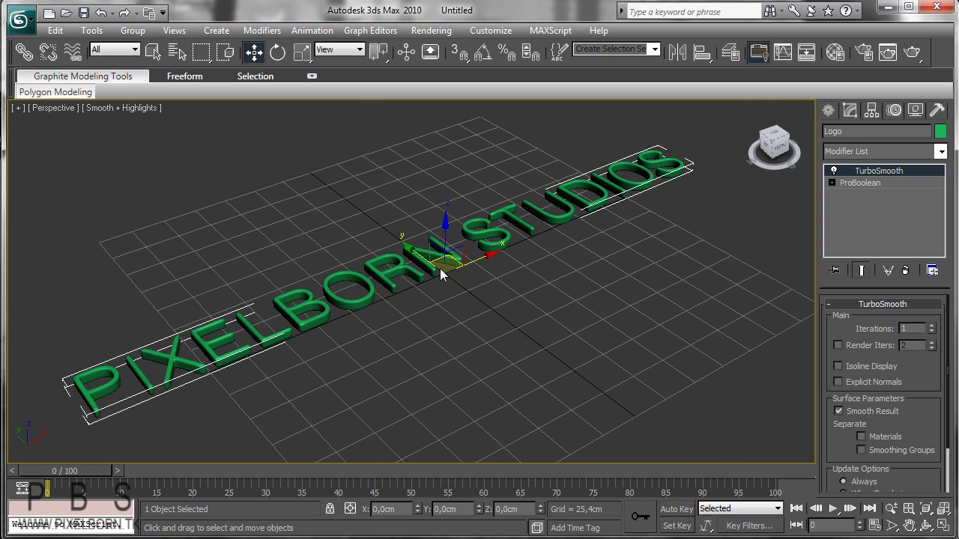
right_click(420, 261)
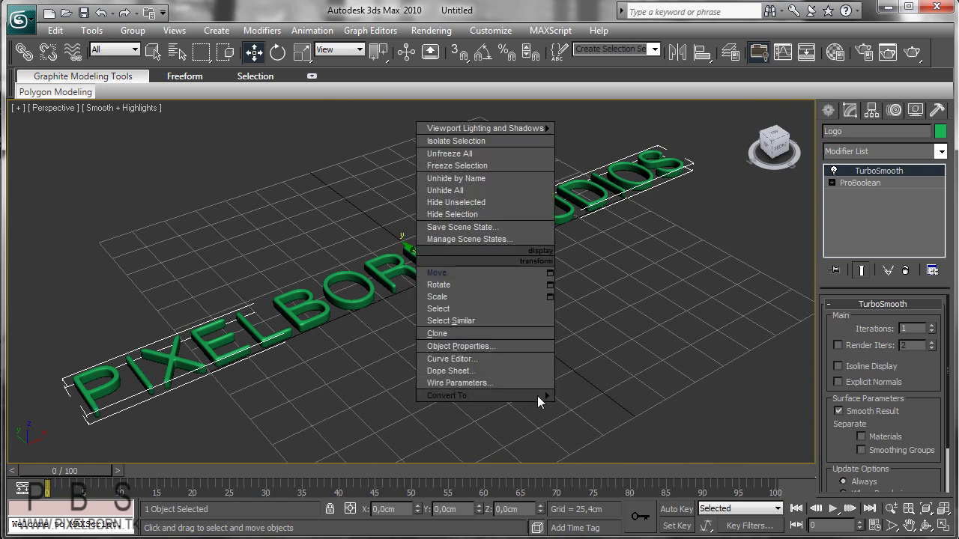
mouse_move(537, 395)
click(608, 407)
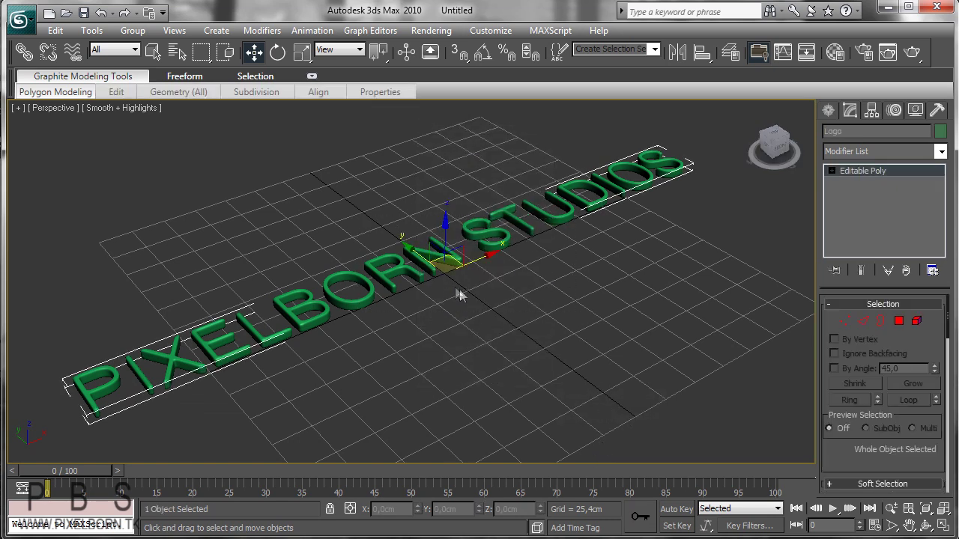
Step: Display edged faces in the perspective view and inspect the logo's mesh up close
key(F4)
scroll(451, 290, up, 8)
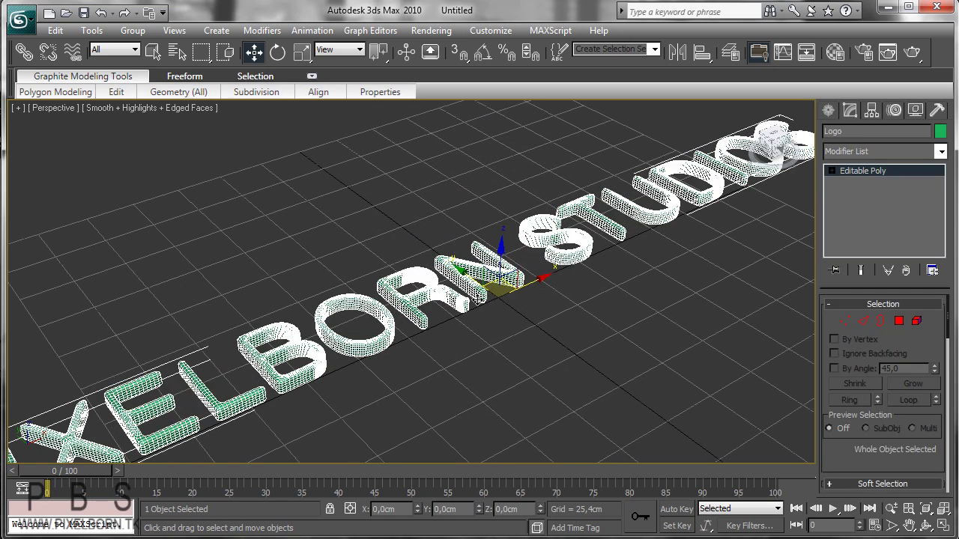
middle_drag(457, 306, 467, 306)
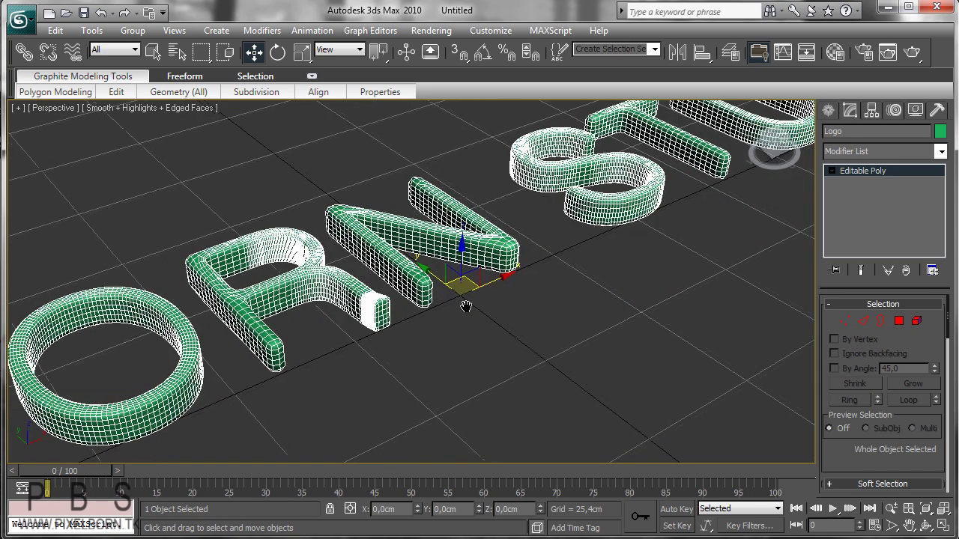
Step: Look through the Editable Poly's Vertex, Edge, Border, Polygon and Element levels, and return to the whole object
click(830, 172)
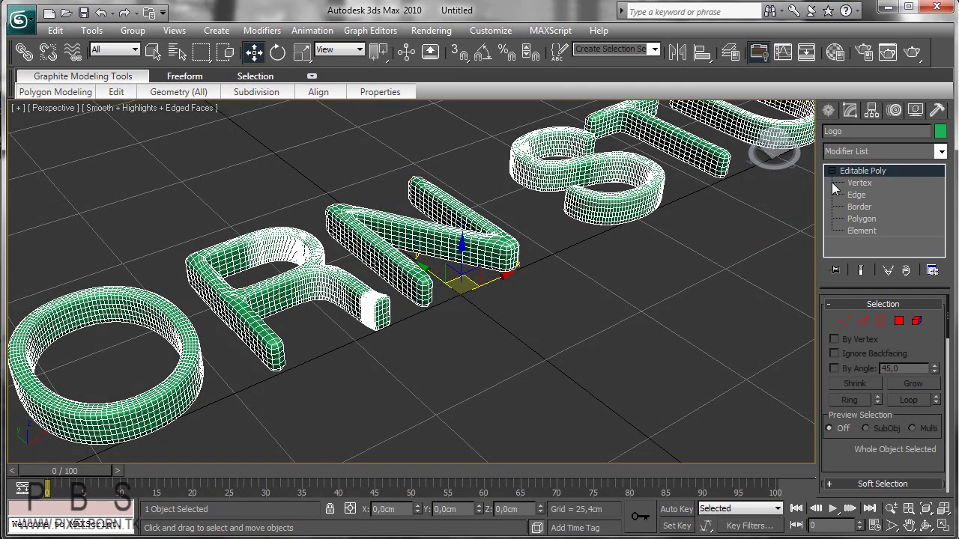
click(868, 194)
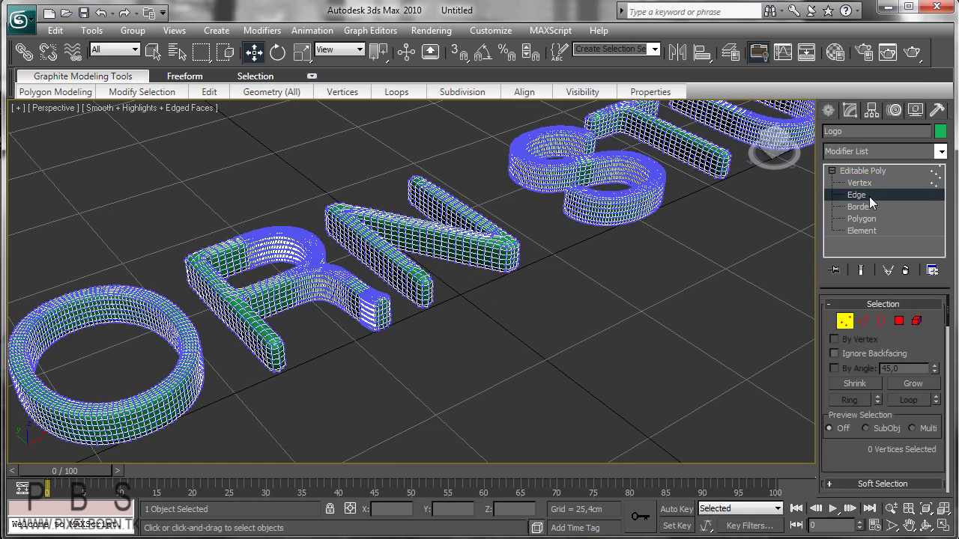
click(873, 207)
click(861, 219)
click(863, 230)
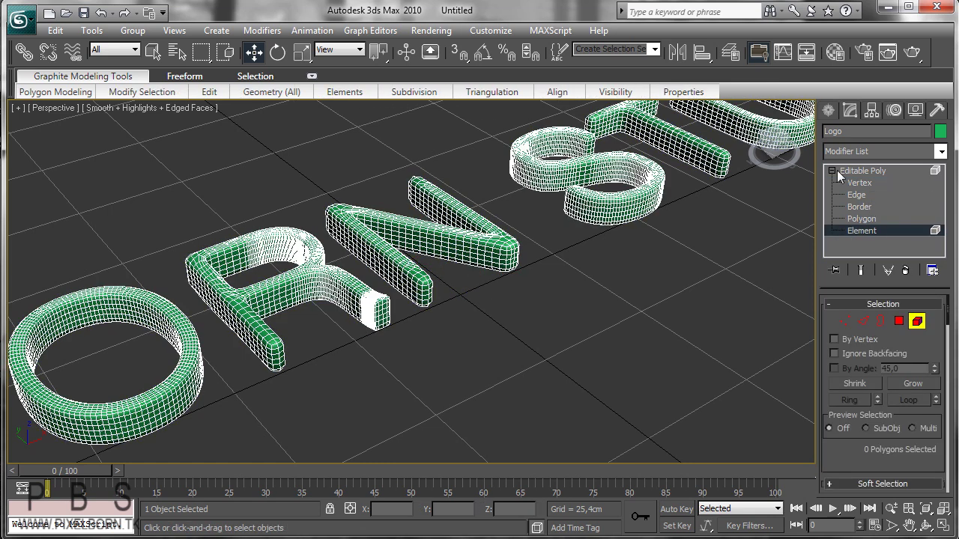
click(831, 171)
click(855, 171)
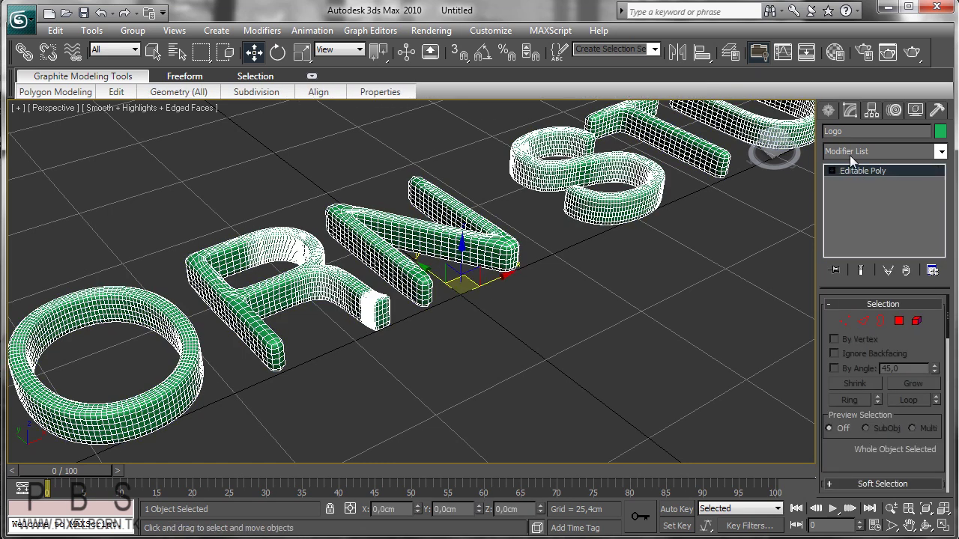
click(829, 111)
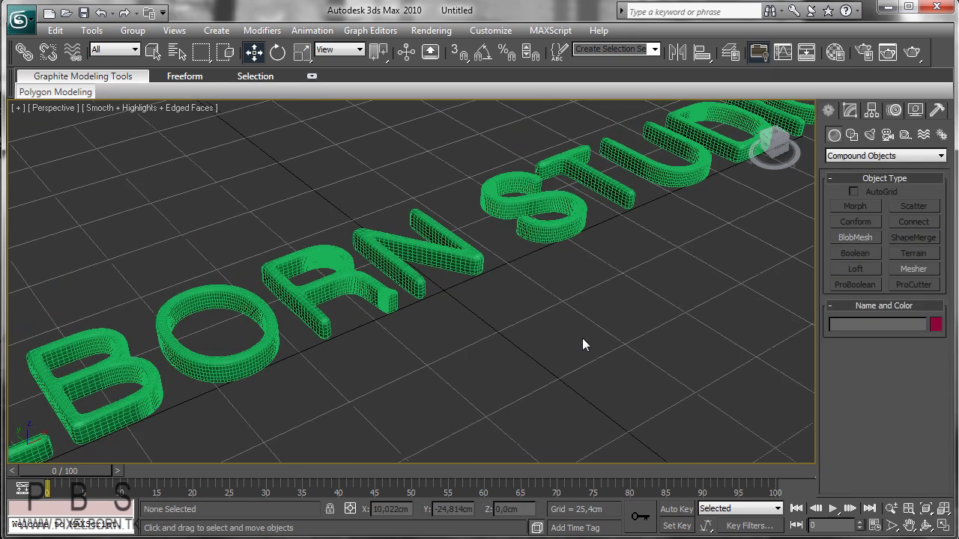
Step: Reselect the logo, enter Element level and try to move the letter N on its own
drag(553, 330, 330, 187)
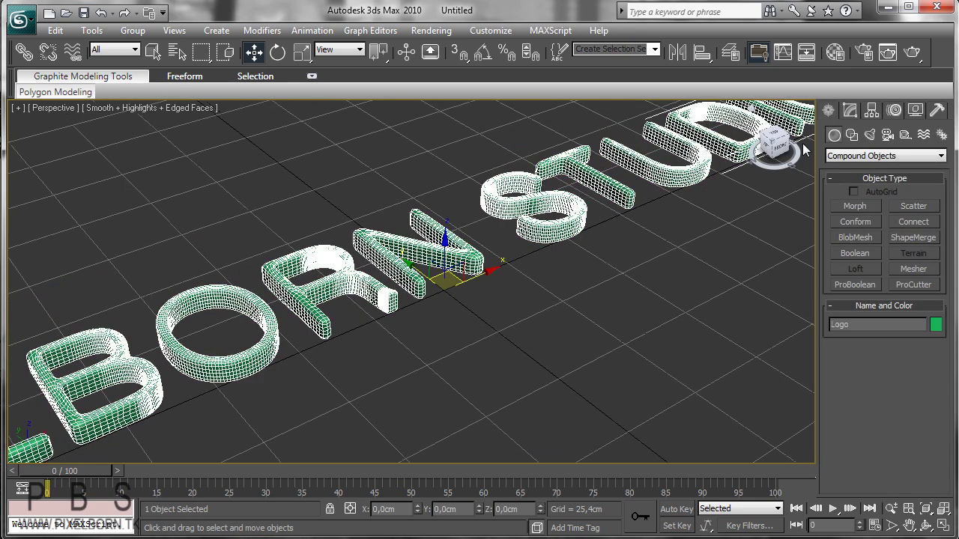
click(850, 110)
click(862, 230)
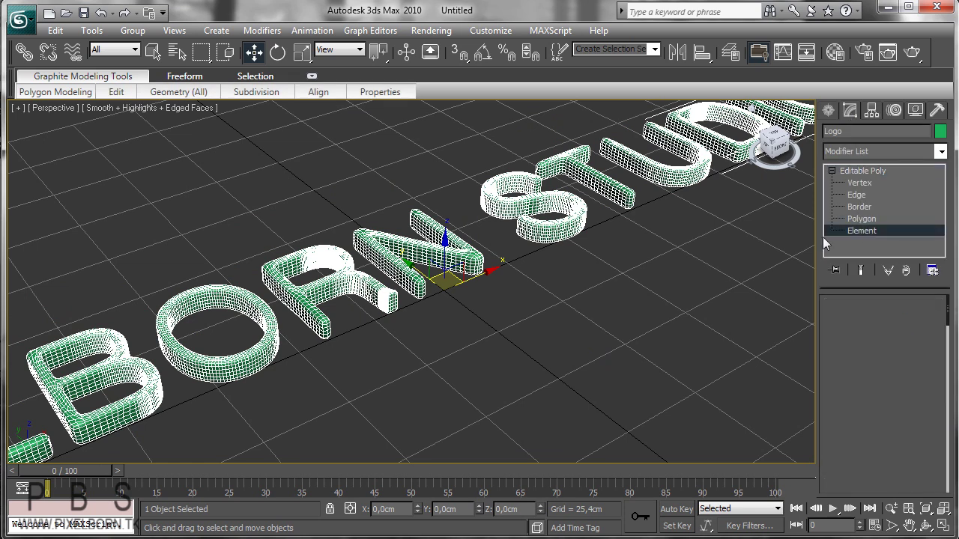
click(421, 269)
drag(387, 232, 409, 248)
right_click(409, 248)
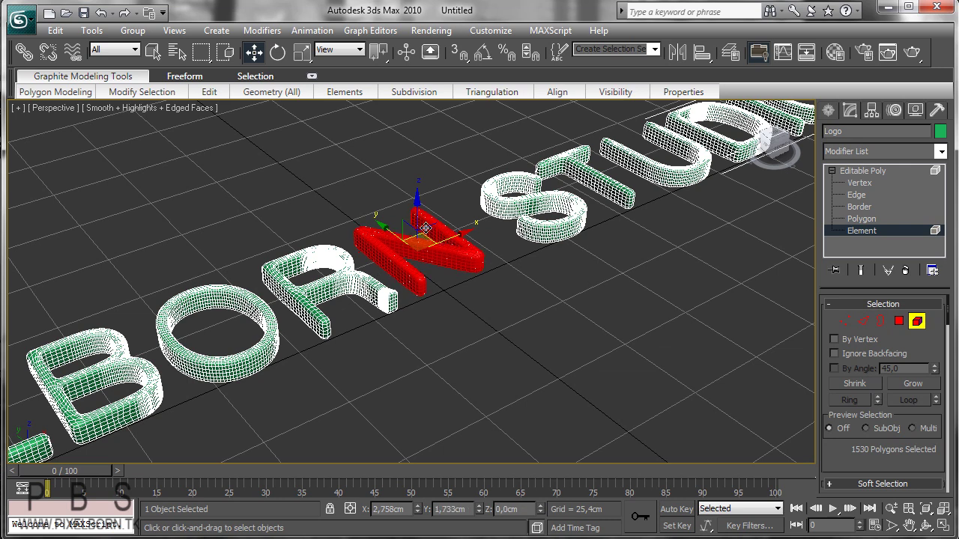
click(552, 318)
key(z)
mouse_move(549, 314)
middle_down()
mouse_move(551, 288)
mouse_move(555, 304)
middle_up()
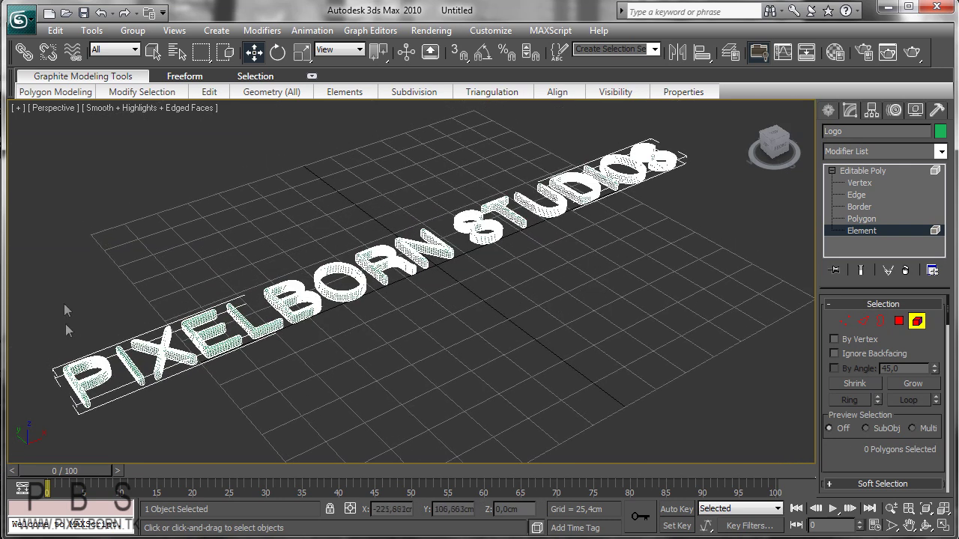
Step: Try to move the letters P and I at the start of the logo as separate elements
click(87, 363)
drag(70, 343, 32, 298)
key(ctrl+z)
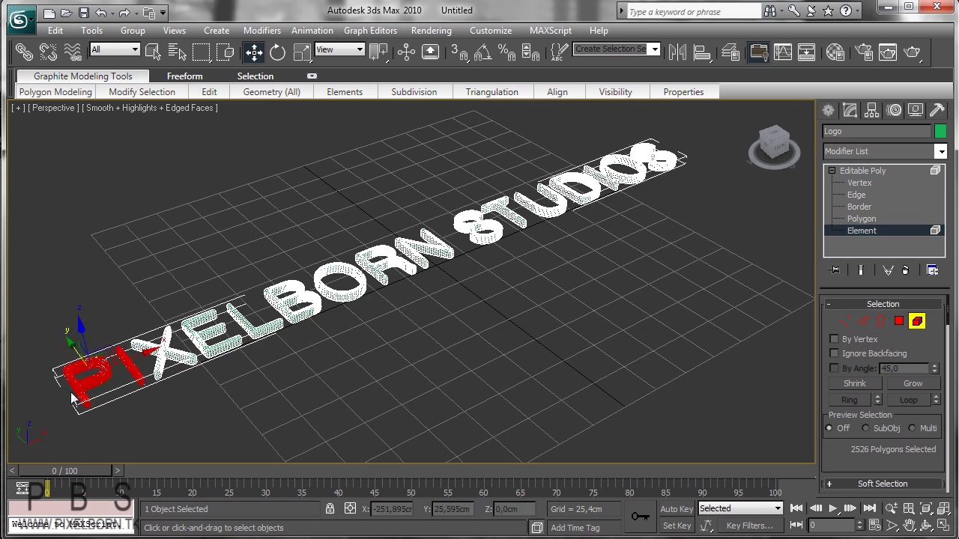
click(77, 394)
drag(69, 343, 107, 365)
scroll(112, 364, up, 3)
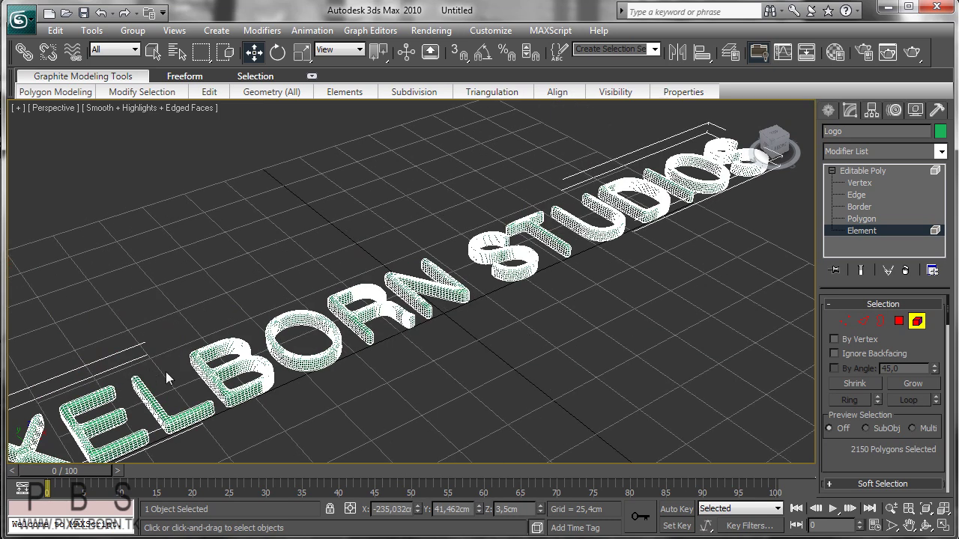
scroll(291, 368, down, 5)
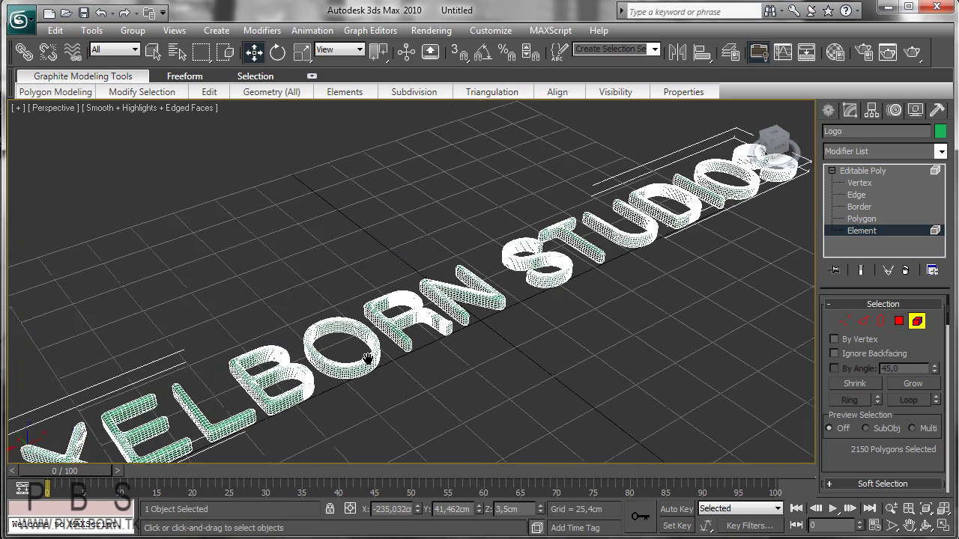
click(459, 364)
middle_drag(460, 365, 436, 342)
scroll(433, 322, up, 3)
alt+middle_drag(428, 294, 456, 253)
Step: Leave Element level, deselect the logo and turn off the edged-faces display
click(828, 111)
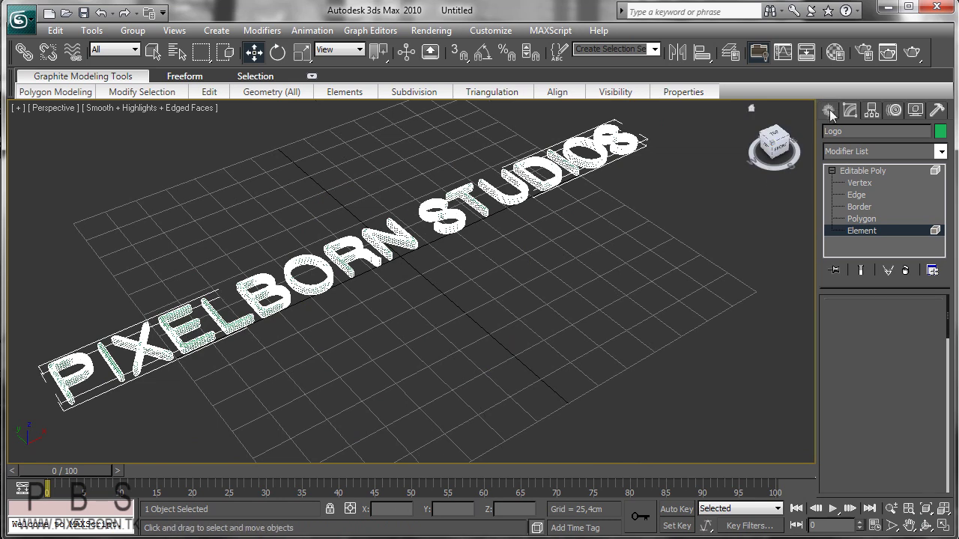
click(565, 247)
alt+middle_drag(504, 246, 427, 244)
key(F4)
Step: Select the whole logo and try to rotate it freely about its X axis
click(394, 254)
key(w)
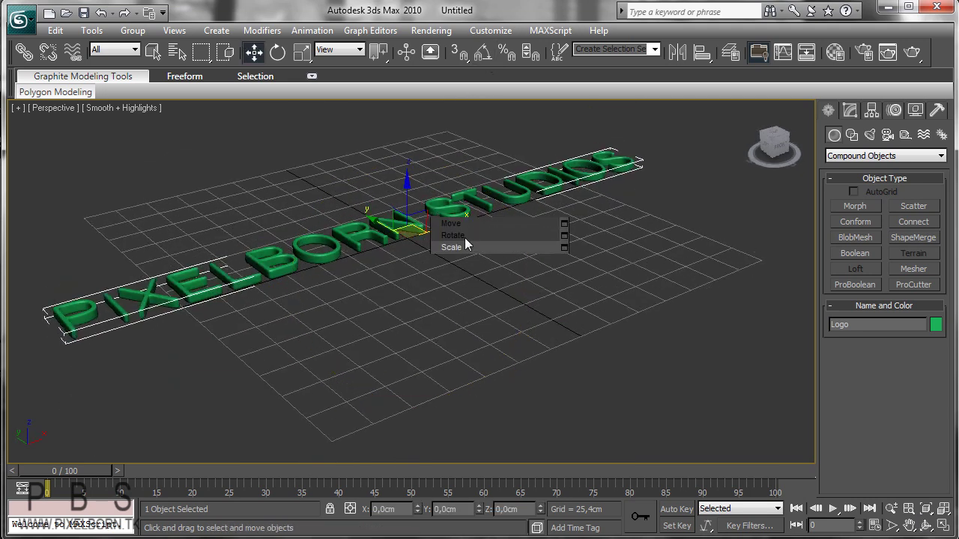
key(e)
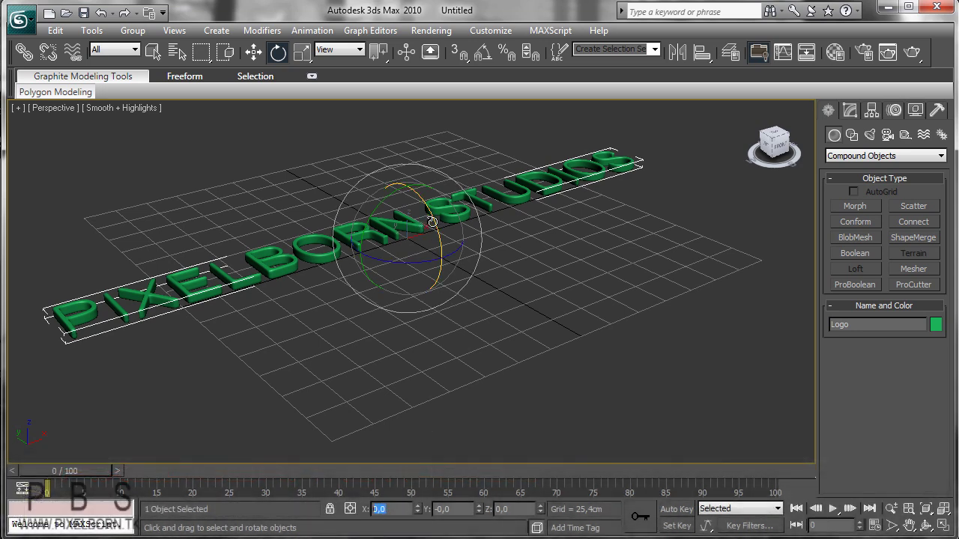
drag(432, 222, 455, 354)
right_click(454, 354)
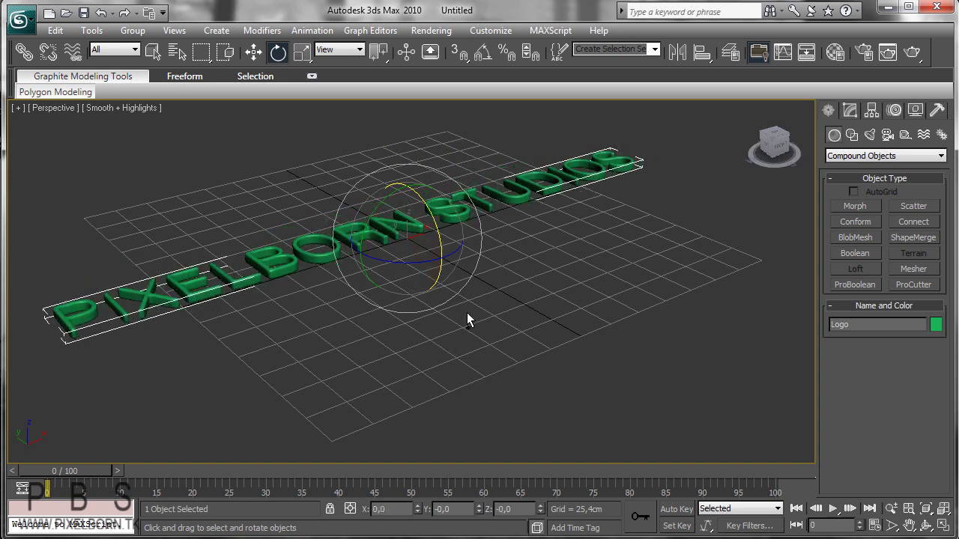
Step: Turn on angle snap and rotate the logo 90 degrees about the X axis so it stands upright
click(483, 52)
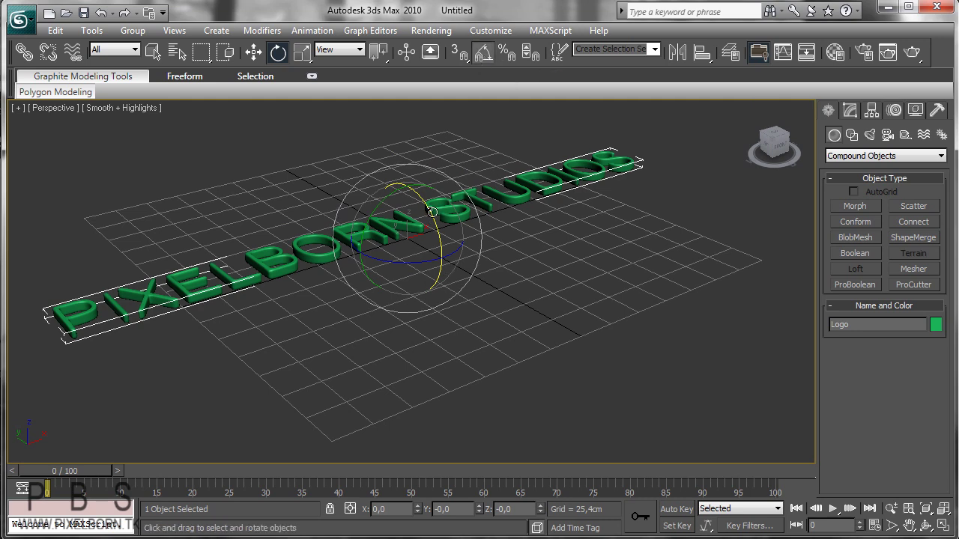
drag(433, 212, 442, 272)
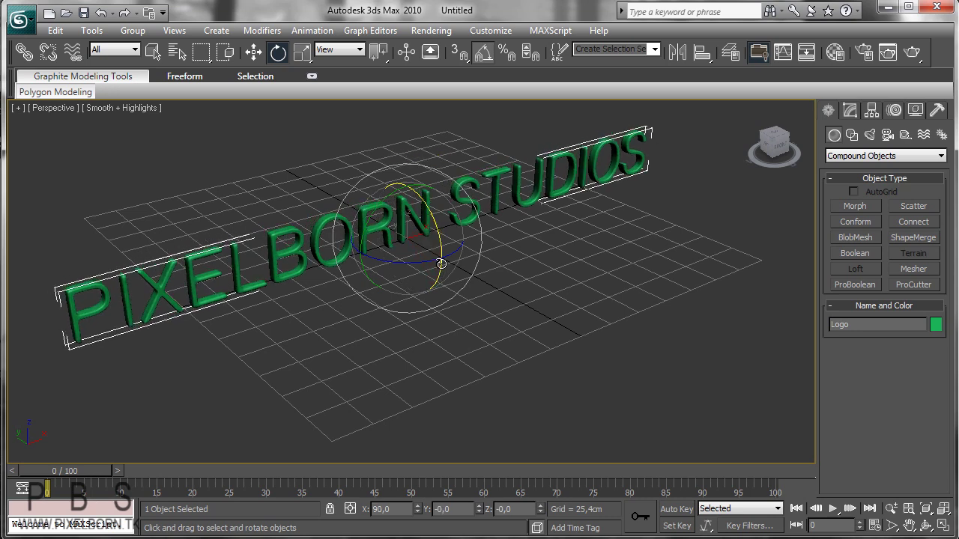
Step: Try to move the upright logo to an X position of 90 cm, undo the move and deselect the logo
right_click(425, 213)
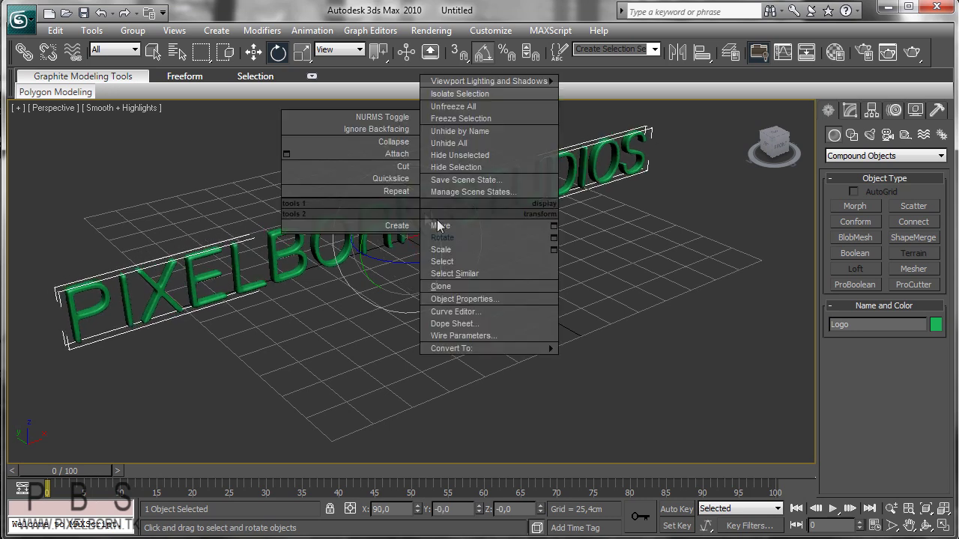
click(439, 284)
drag(435, 271, 338, 187)
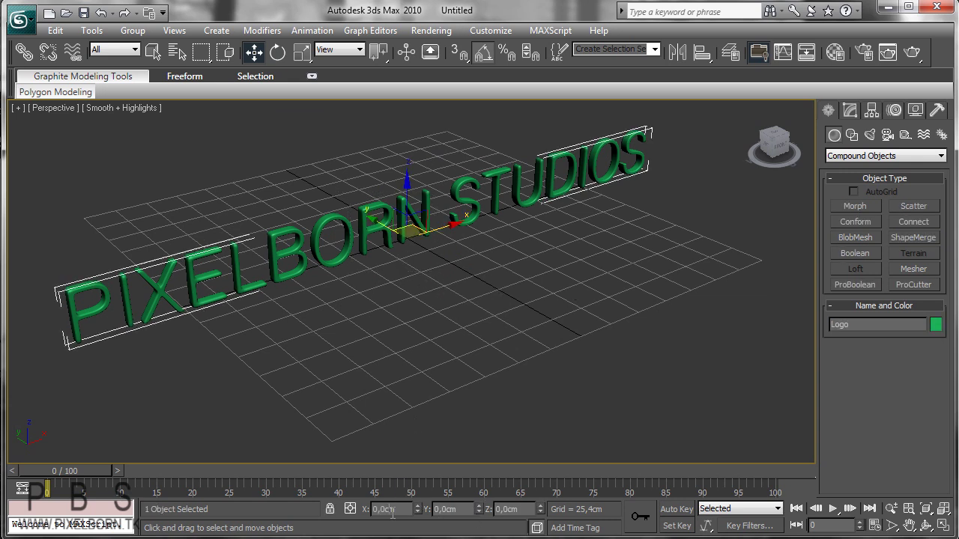
text(90)
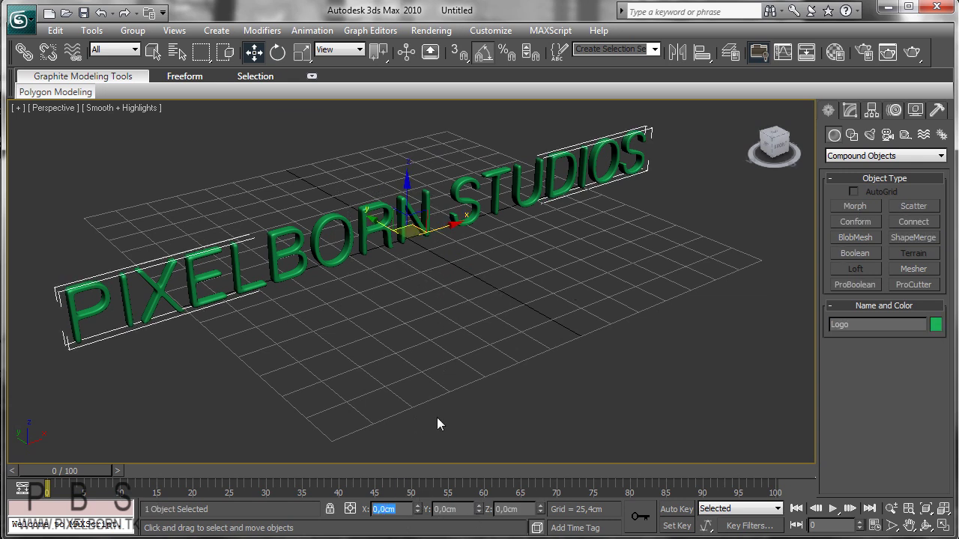
click(495, 320)
key(ctrl+z)
key(ctrl+z)
key(ctrl+z)
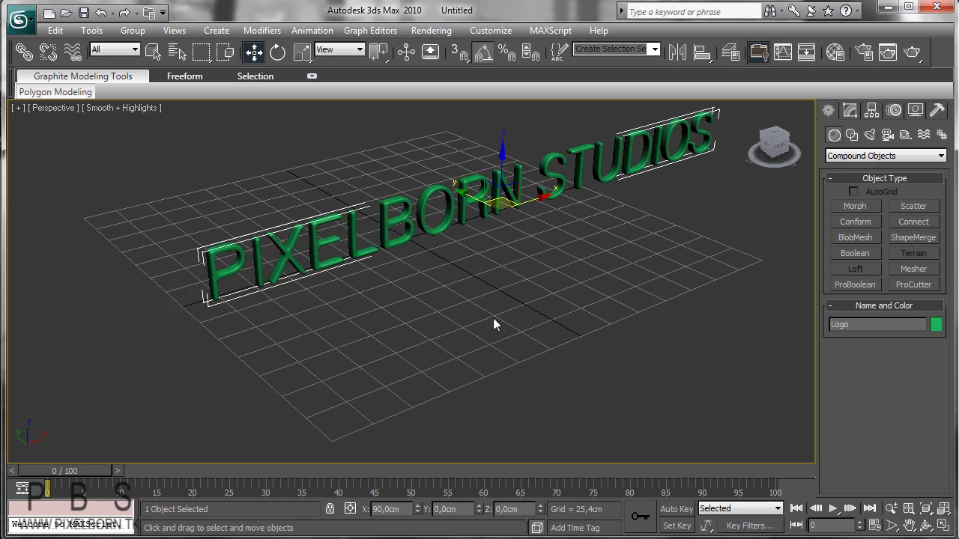
right_click(471, 275)
click(488, 292)
Step: Examine the upright logo against the grid from different angles and distances
middle_drag(489, 292, 483, 303)
scroll(478, 304, down, 1)
scroll(478, 304, up, 1)
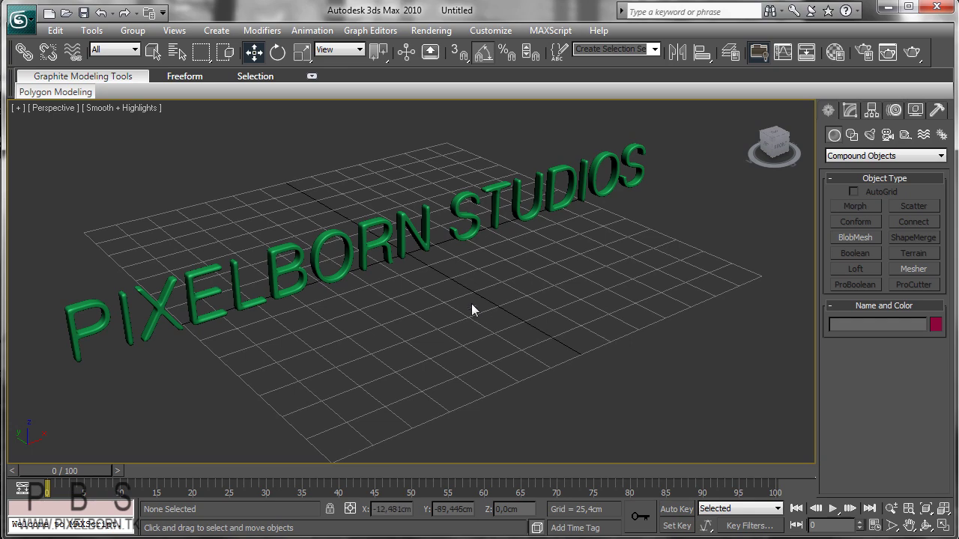
drag(340, 185, 432, 287)
scroll(433, 287, down, 1)
scroll(434, 286, up, 1)
scroll(435, 285, down, 1)
alt+middle_drag(436, 294, 327, 281)
drag(328, 281, 404, 291)
scroll(427, 286, down, 3)
right_click(408, 294)
click(431, 322)
alt+middle_drag(431, 321, 406, 314)
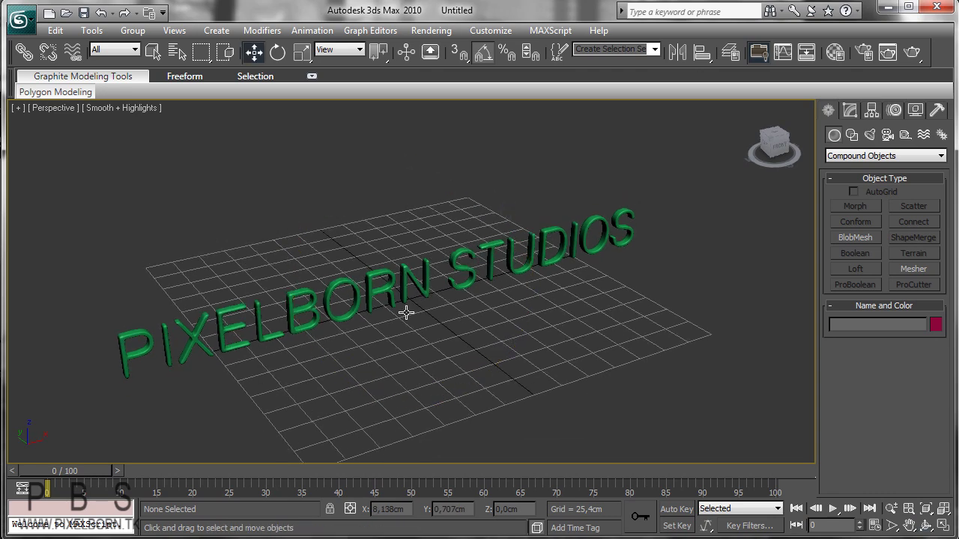
Step: Create a Standard Primitives plane covering the grid as a floor and shift it to centre it beneath the logo
click(831, 156)
click(843, 164)
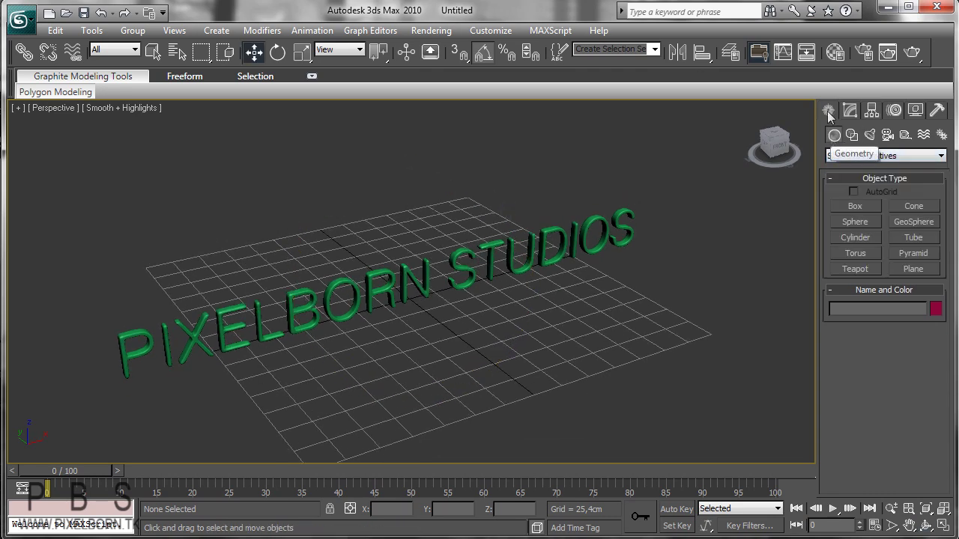
click(912, 270)
drag(506, 150, 199, 458)
key(w)
scroll(428, 336, down, 3)
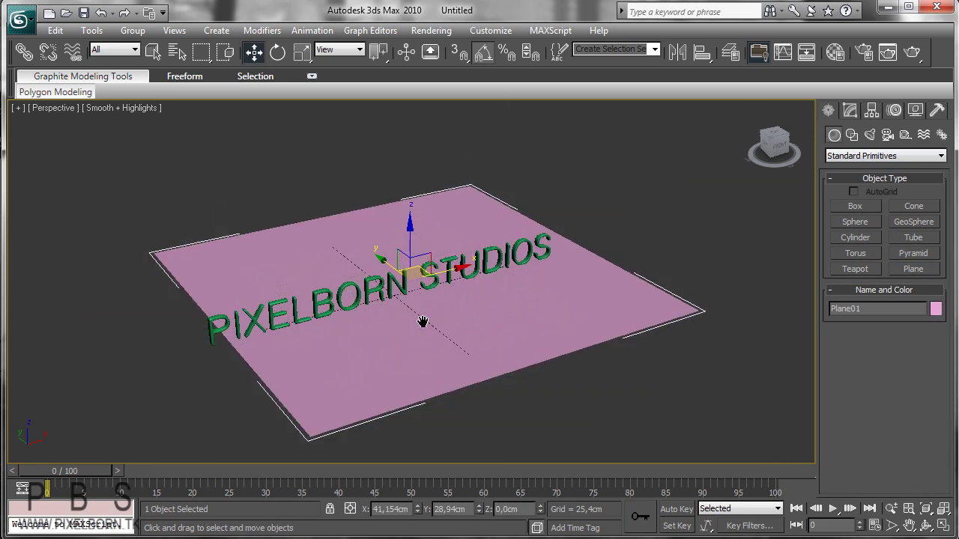
drag(420, 248, 406, 260)
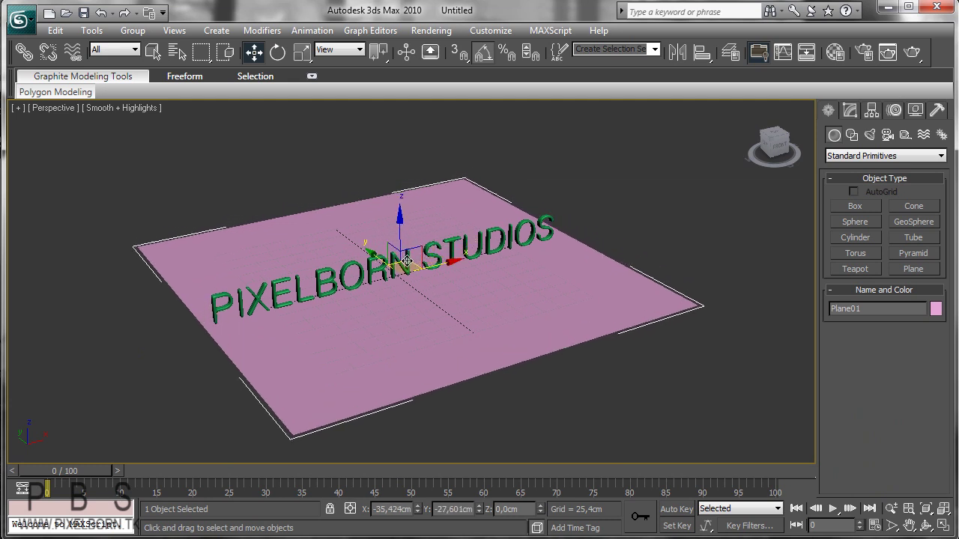
Step: Scale the floor plane uniformly in X and Y to 105 percent
click(455, 311)
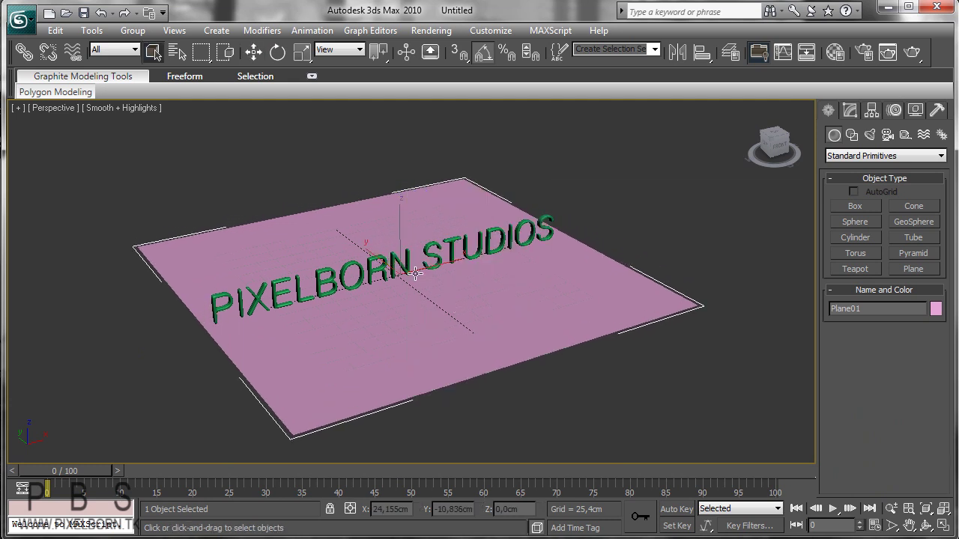
right_click(410, 267)
click(439, 301)
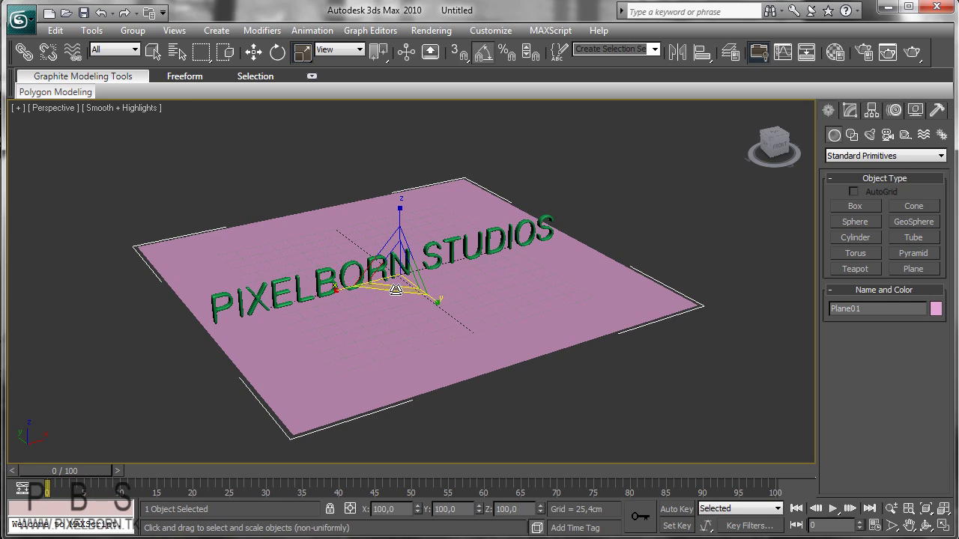
alt+middle_drag(401, 295, 421, 293)
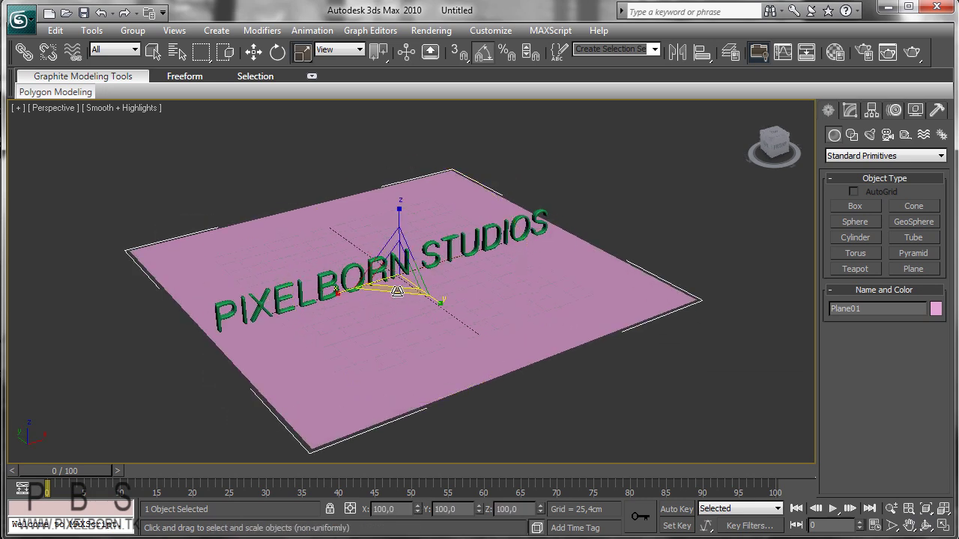
drag(421, 293, 394, 292)
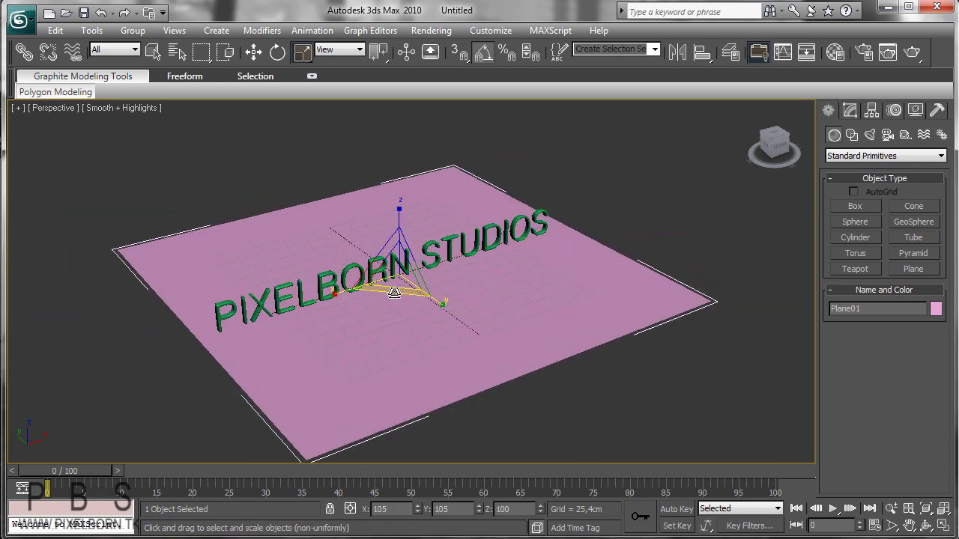
right_click(395, 289)
click(409, 307)
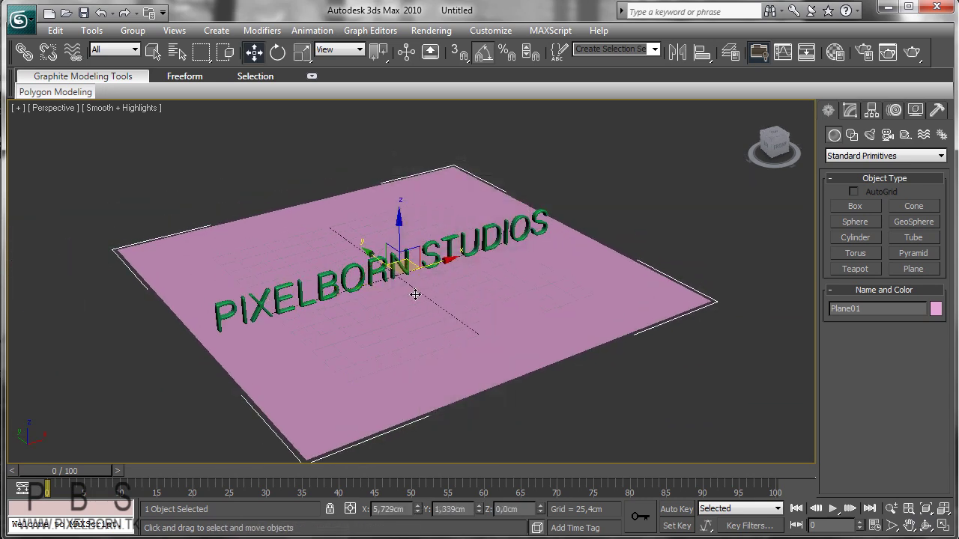
Step: Show edged faces in the perspective view so the floor plane's segments can be inspected
alt+middle_drag(408, 308, 375, 310)
alt+middle_drag(488, 332, 407, 292)
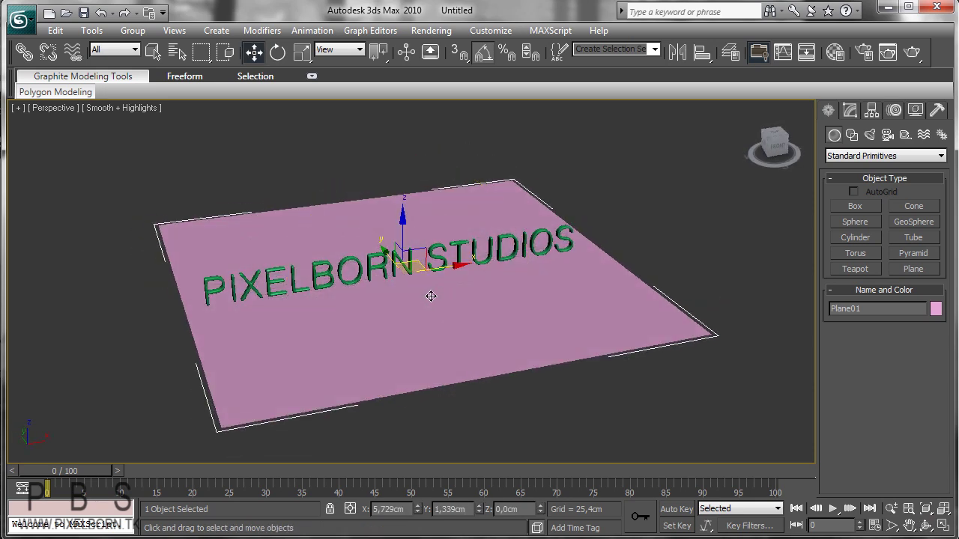
alt+middle_drag(431, 296, 468, 269)
key(F4)
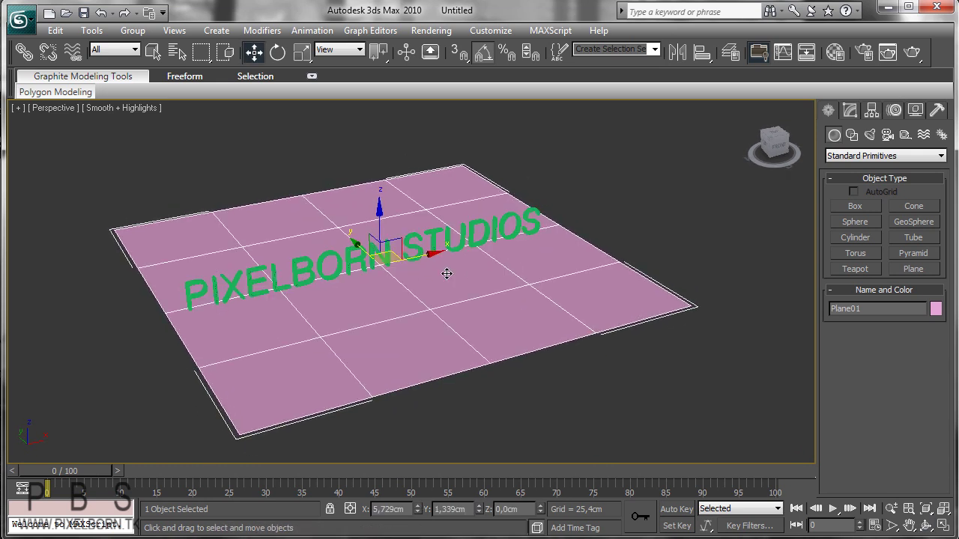
scroll(489, 282, up, 3)
click(176, 107)
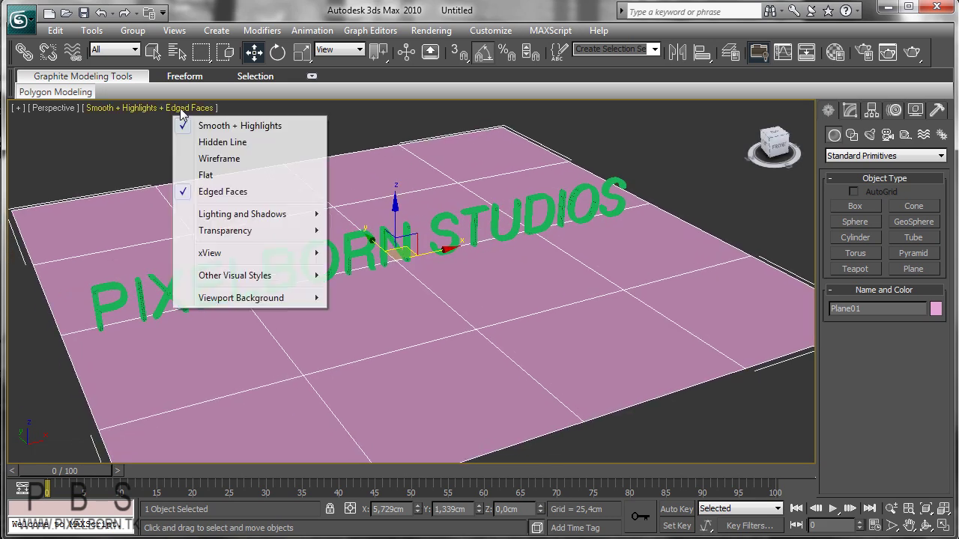
right_click(457, 278)
click(463, 276)
scroll(463, 276, down, 2)
alt+middle_drag(465, 261, 482, 271)
middle_drag(540, 278, 519, 285)
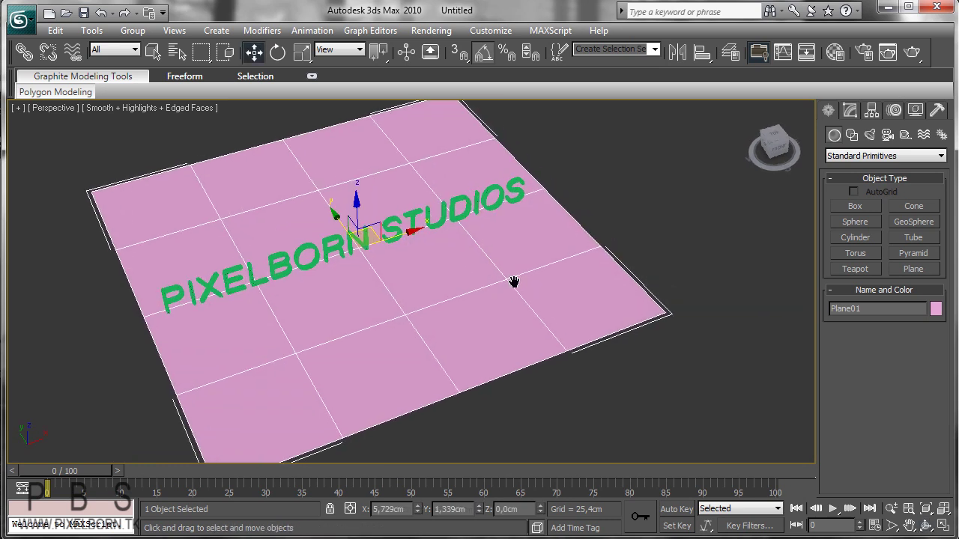
Step: Set the floor plane's length segments and width segments to 6 each
click(850, 113)
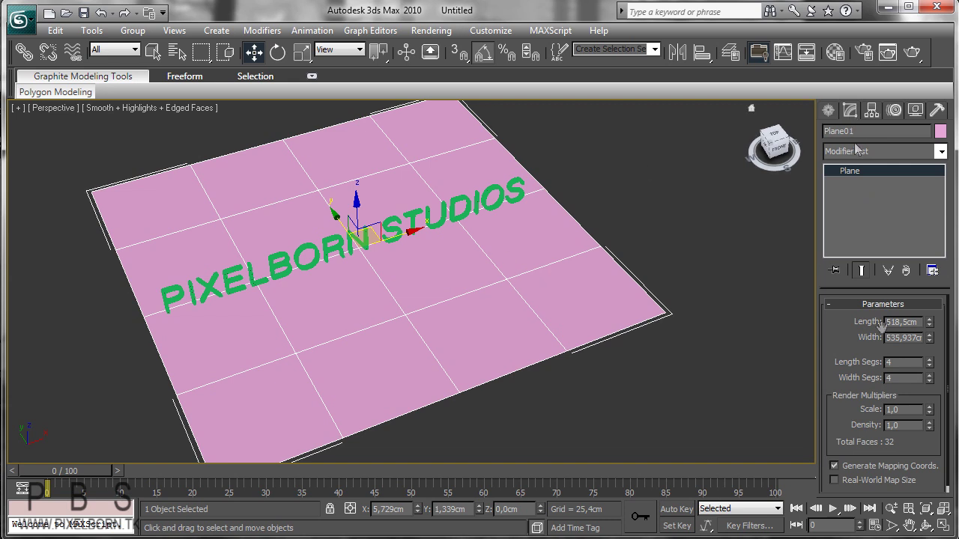
click(929, 360)
click(929, 361)
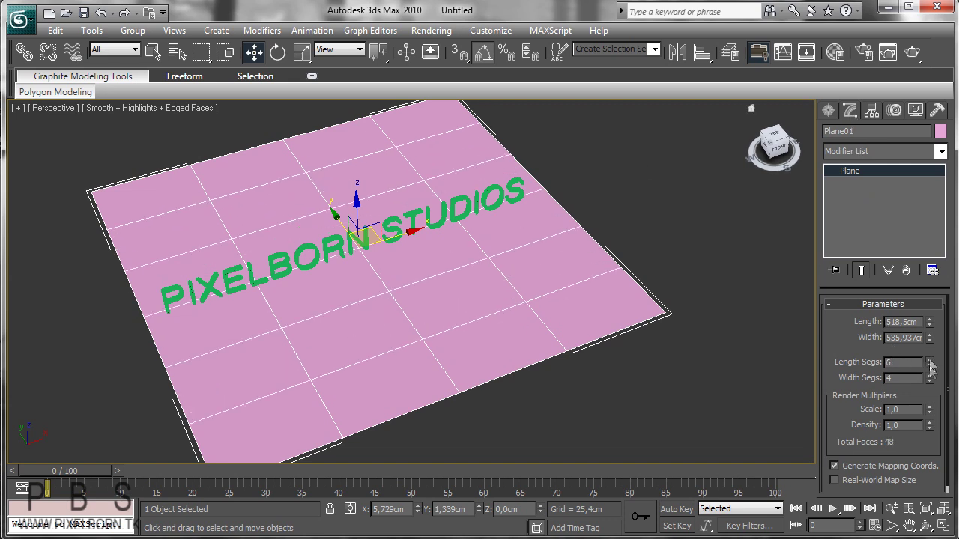
click(930, 375)
click(929, 375)
middle_drag(675, 331, 685, 312)
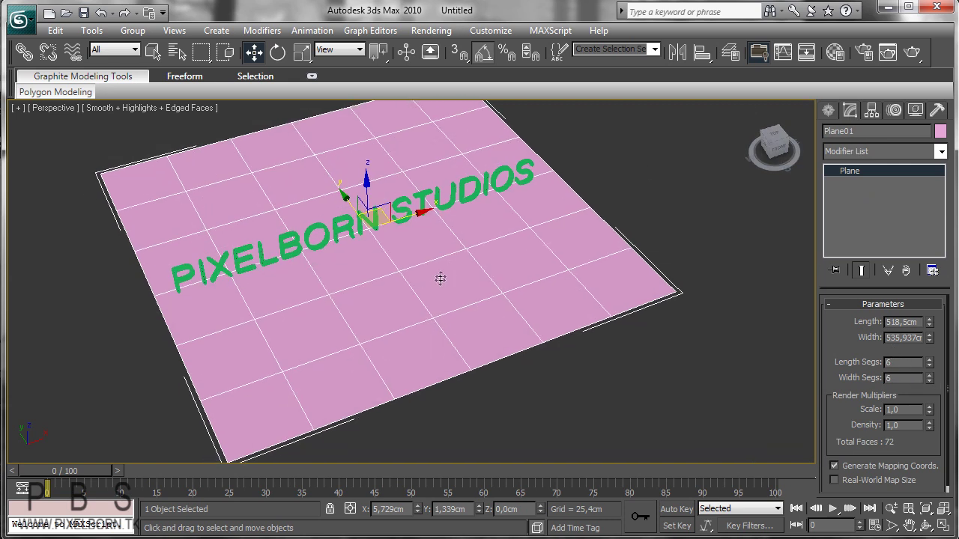
right_click(439, 266)
mouse_move(496, 404)
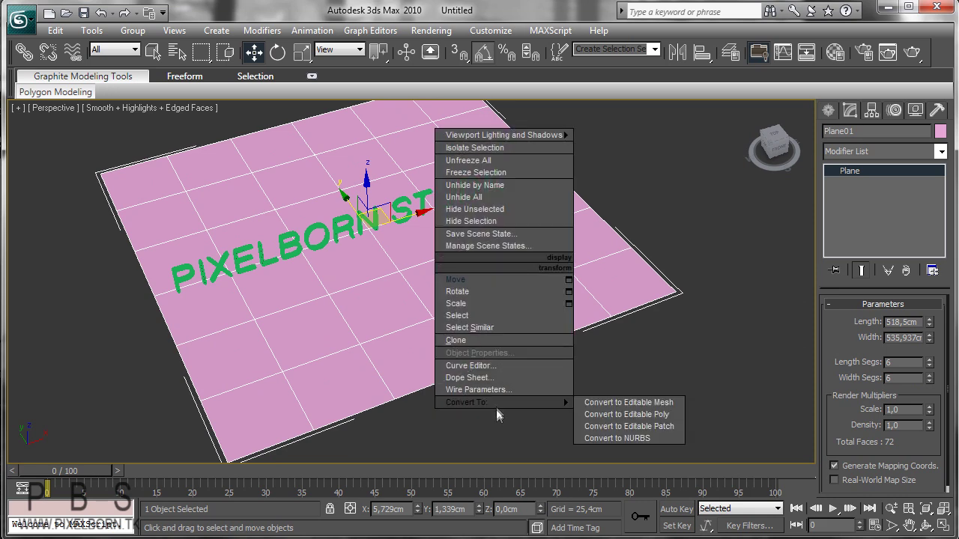
click(650, 255)
middle_drag(651, 256, 651, 259)
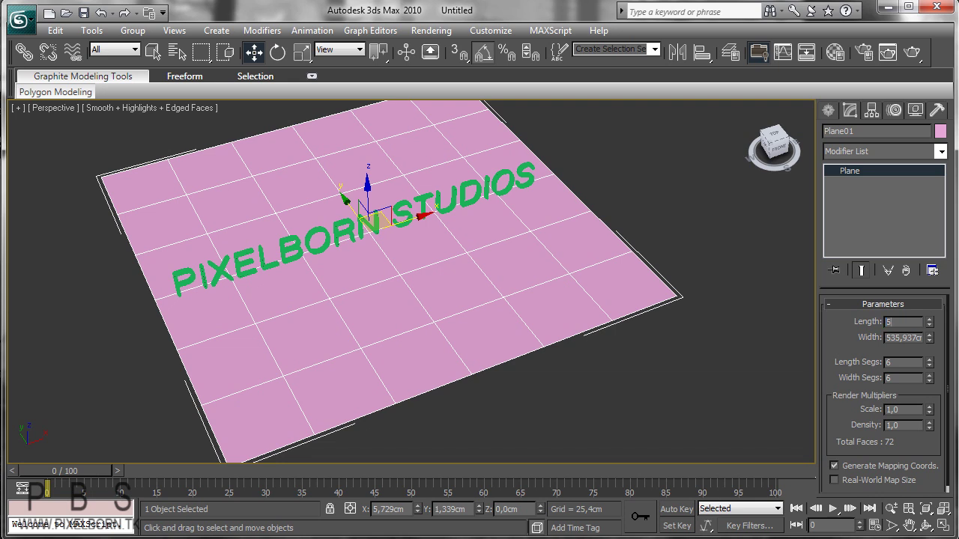
Step: Set the floor plane's length and width to 500 cm each
text(500)
key(Tab)
text(5)
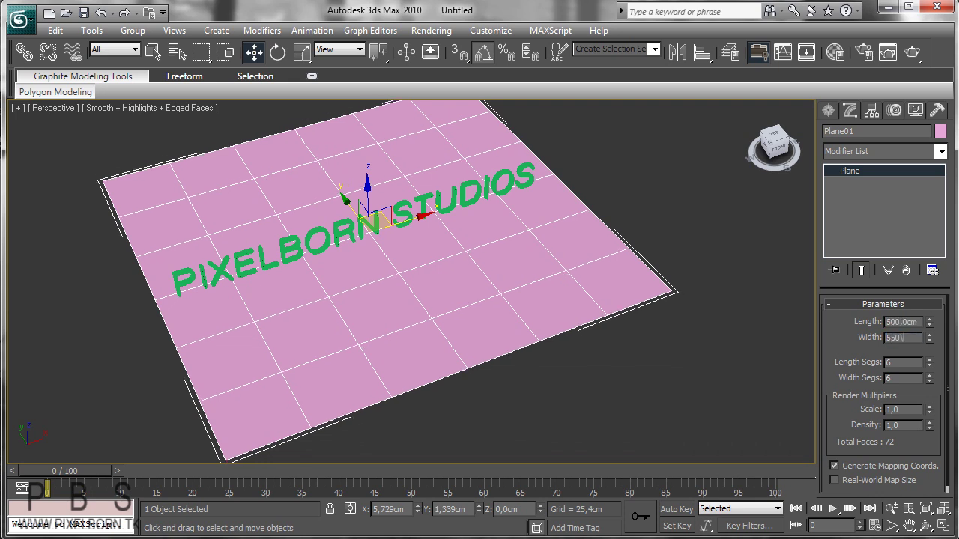
text(00)
key(Return)
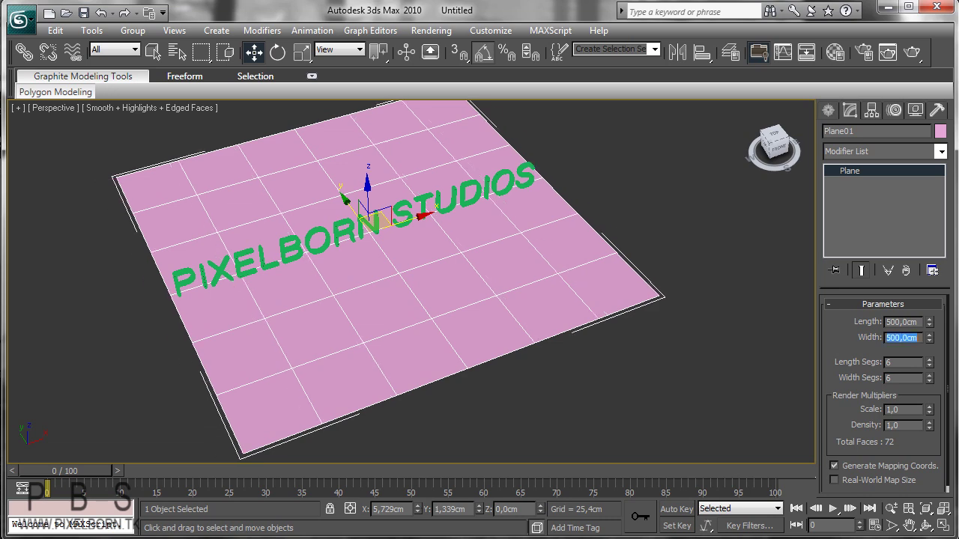
Step: Convert the resized floor plane to an editable poly
alt+middle_drag(530, 167, 450, 242)
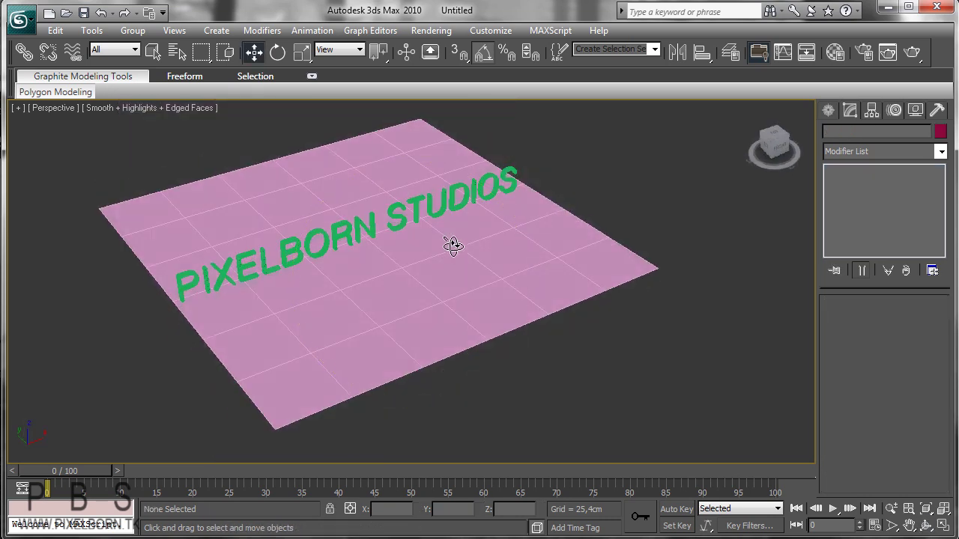
click(453, 246)
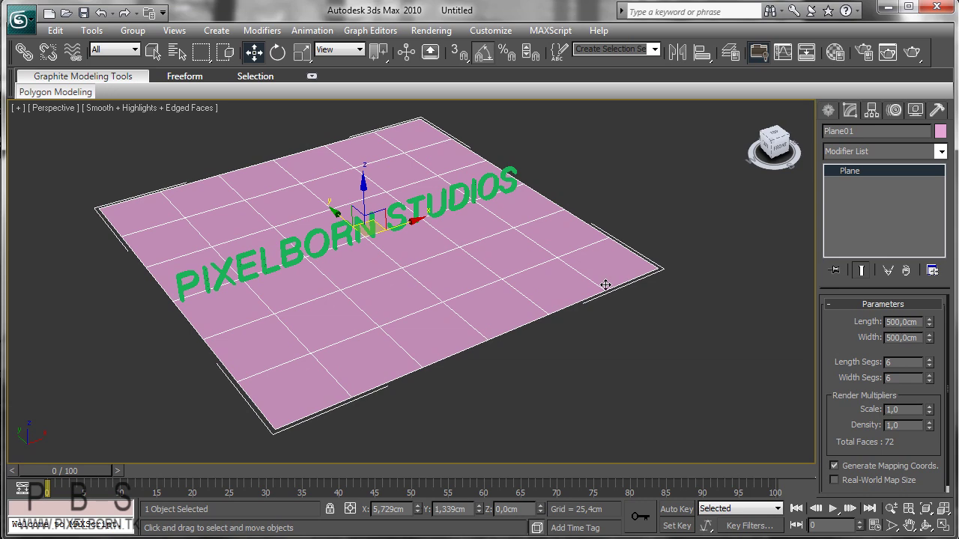
middle_drag(605, 286, 596, 299)
right_click(420, 292)
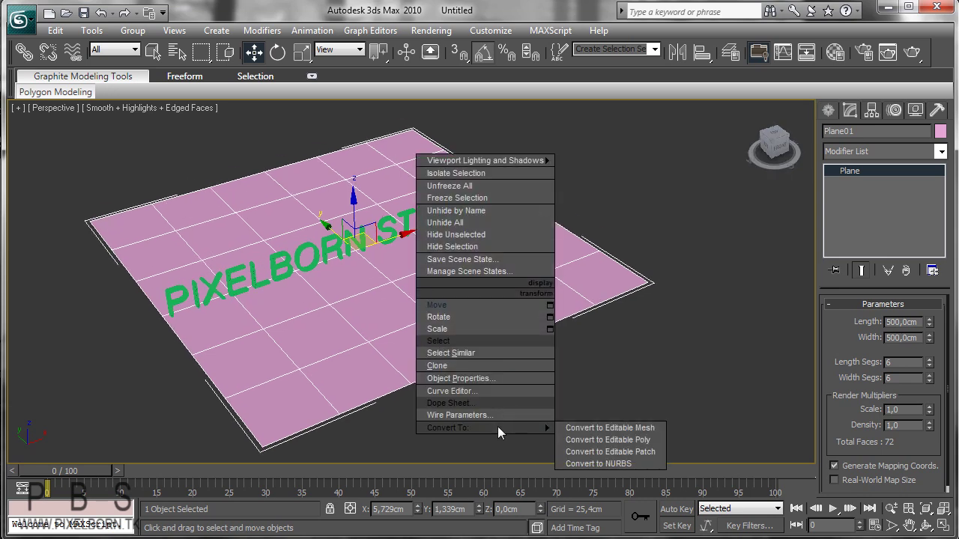
click(598, 439)
middle_drag(650, 258, 678, 257)
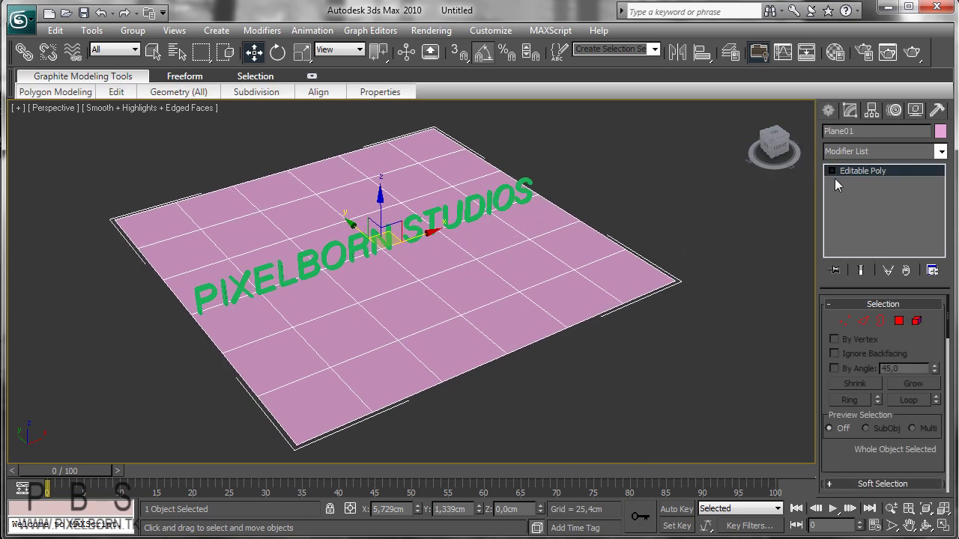
Step: Enter polygon level on the floor plane and select the four polygons at its centre, beneath the logo
click(831, 171)
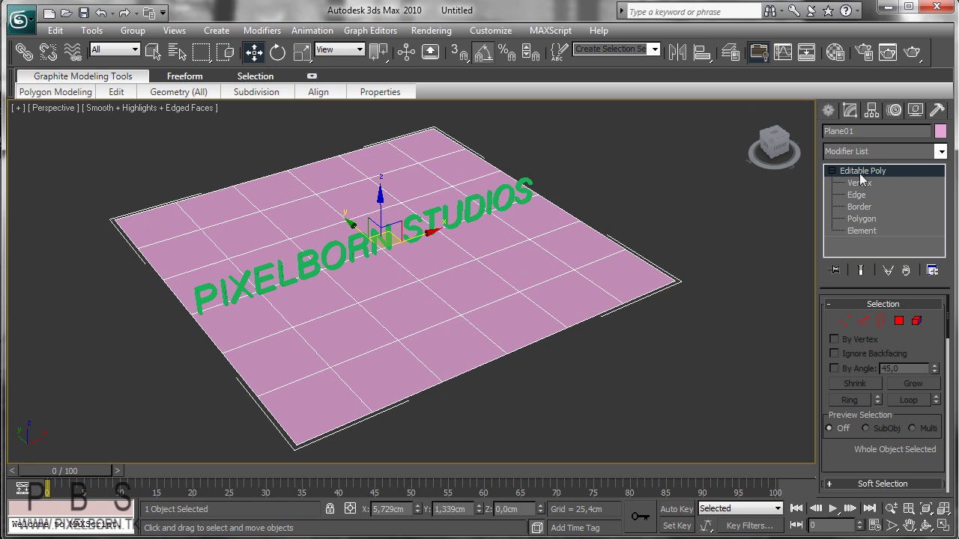
click(869, 220)
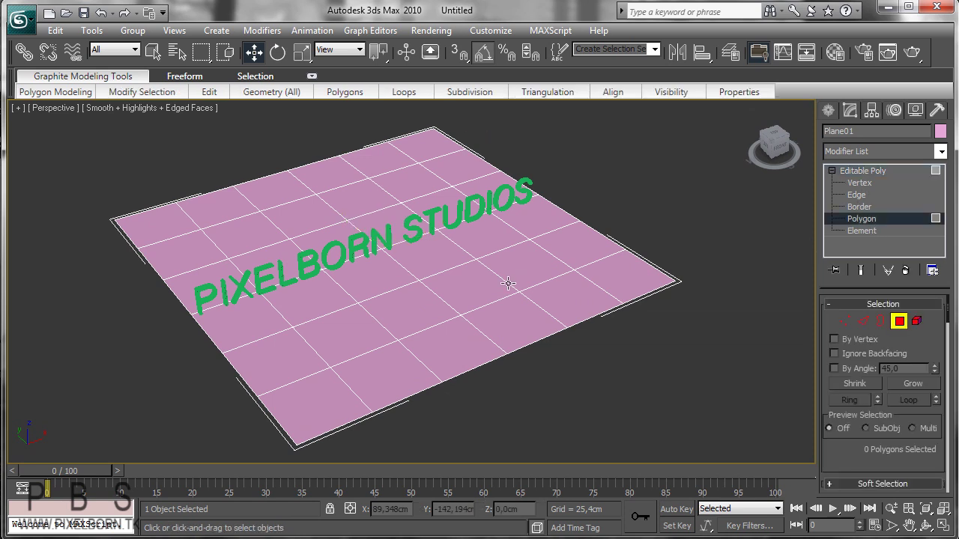
click(507, 320)
click(625, 271)
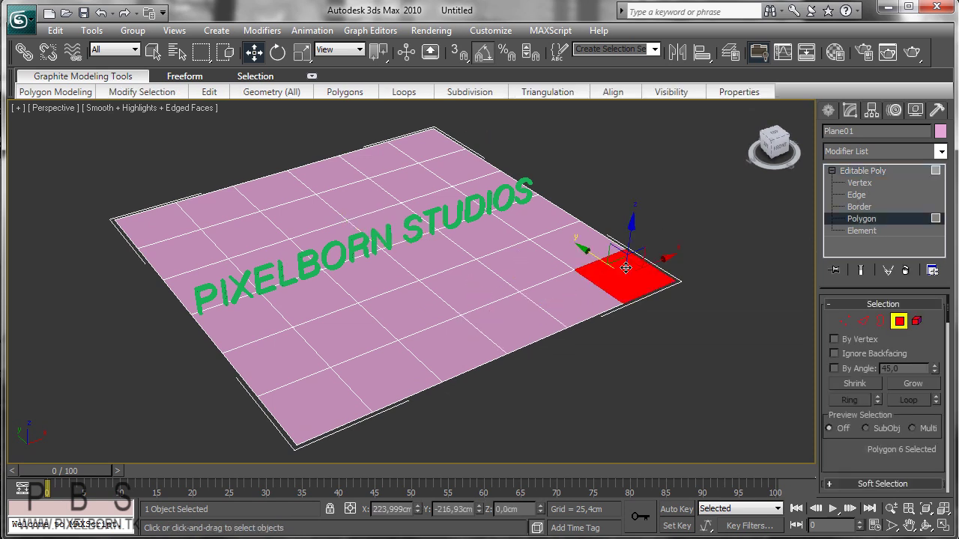
click(647, 196)
click(363, 266)
ctrl+click(348, 243)
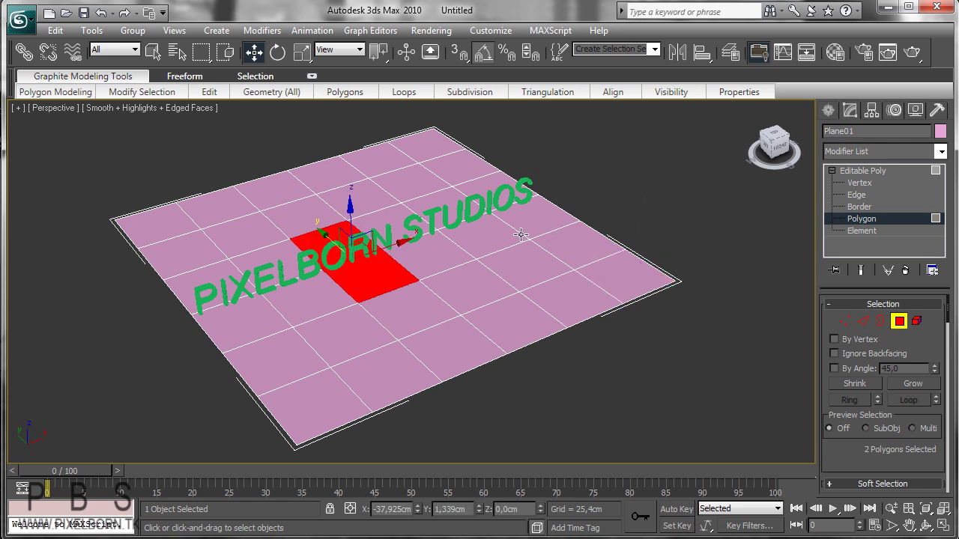
click(363, 270)
ctrl+click(336, 245)
ctrl+click(396, 225)
ctrl+click(438, 255)
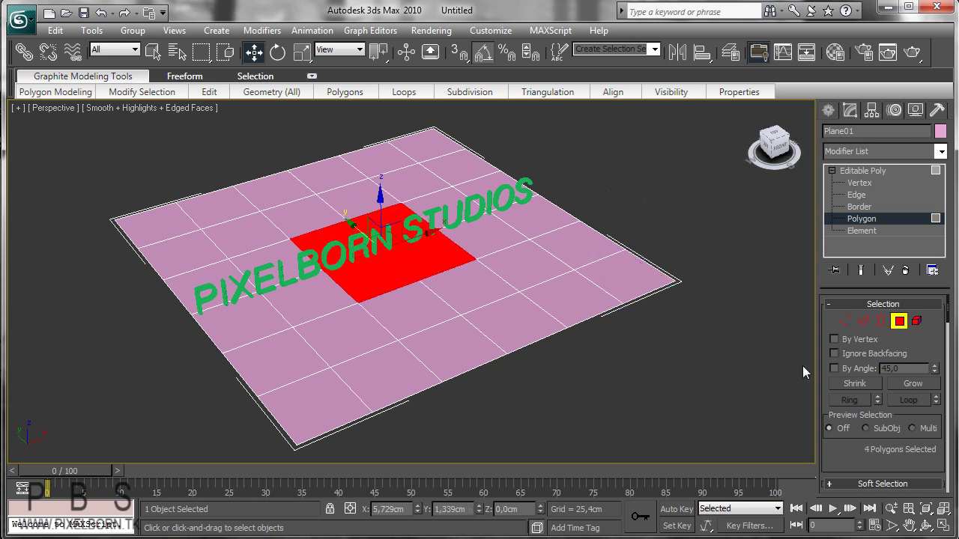
Step: Grow the centre selection twice to cover all polygons of the floor plane
click(905, 382)
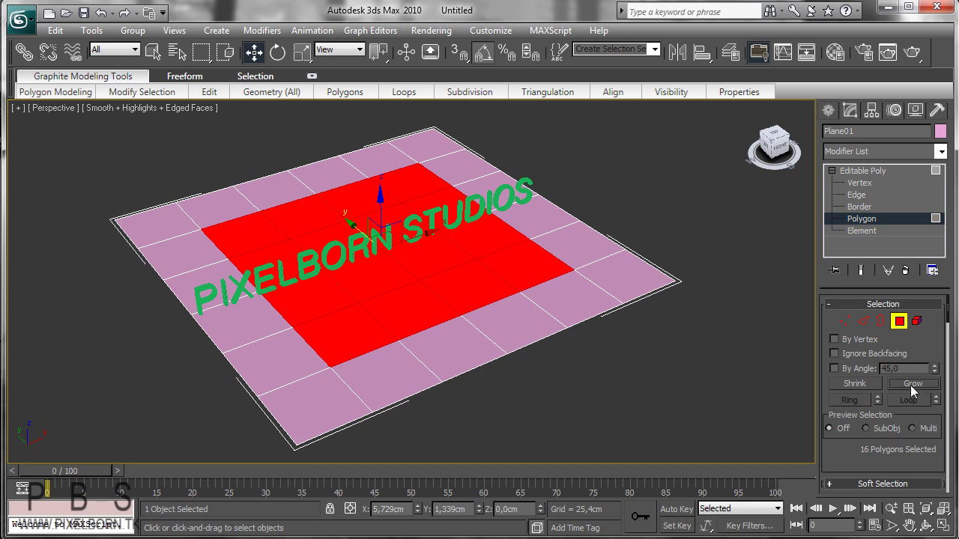
click(910, 385)
alt+middle_drag(473, 345, 425, 262)
Step: Look through the Edit Polygons commands and examine the selected floor plane from nearer and farther away
drag(833, 447, 838, 375)
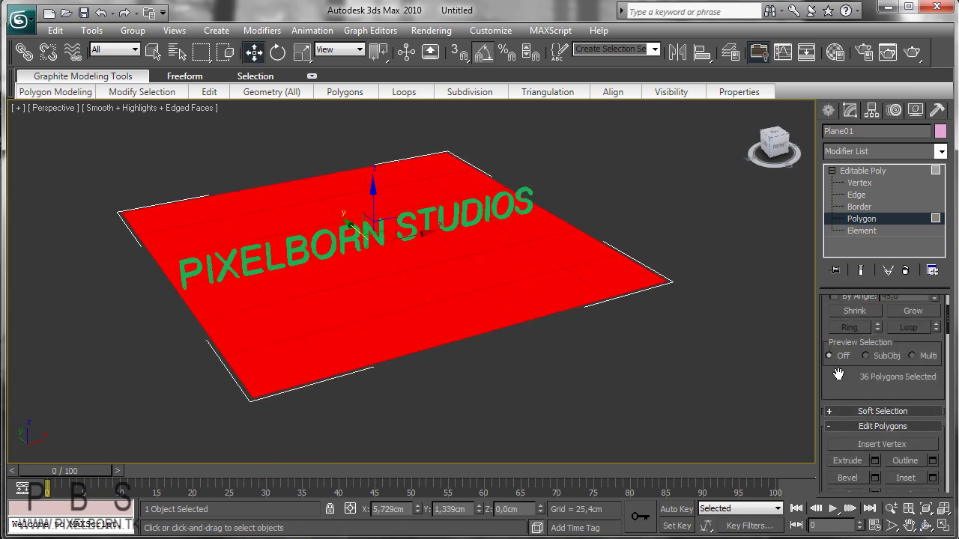
scroll(841, 397, down, 5)
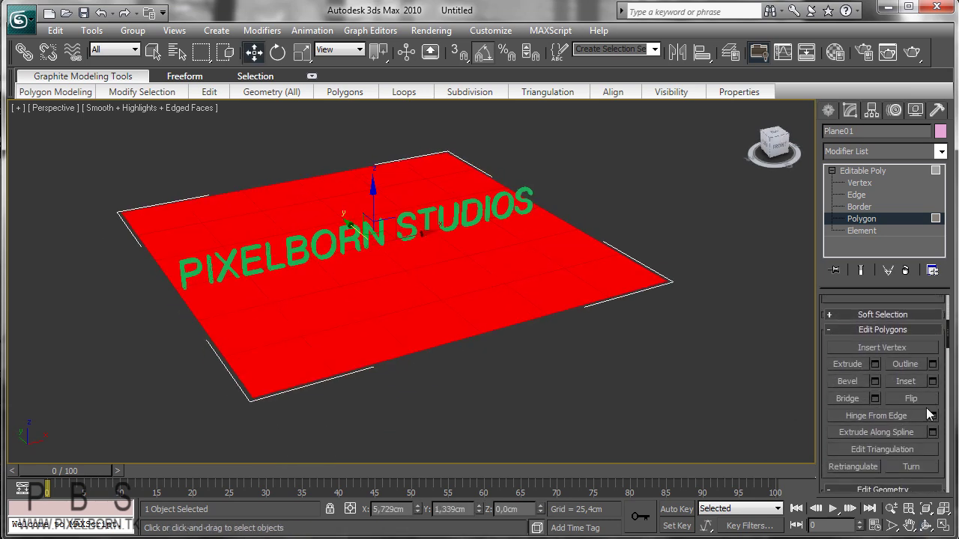
mouse_move(941, 409)
mouse_down()
mouse_move(939, 368)
mouse_move(937, 400)
mouse_up()
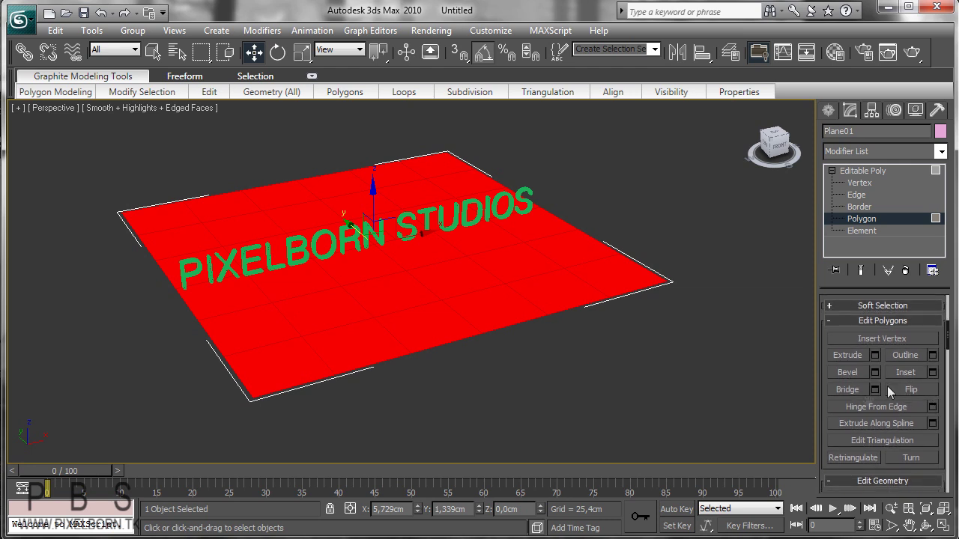
drag(822, 369, 822, 370)
scroll(632, 356, up, 4)
scroll(631, 350, down, 4)
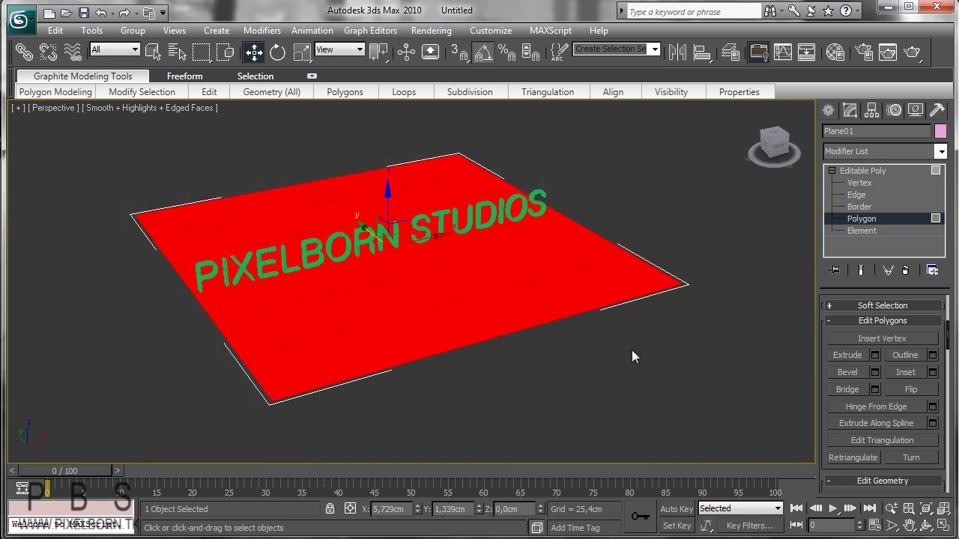
scroll(632, 350, up, 5)
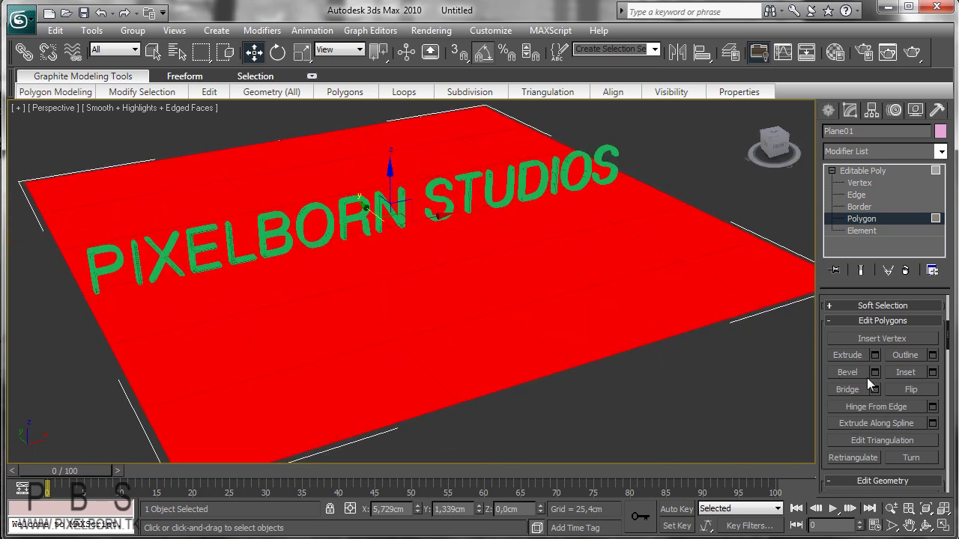
scroll(626, 366, down, 5)
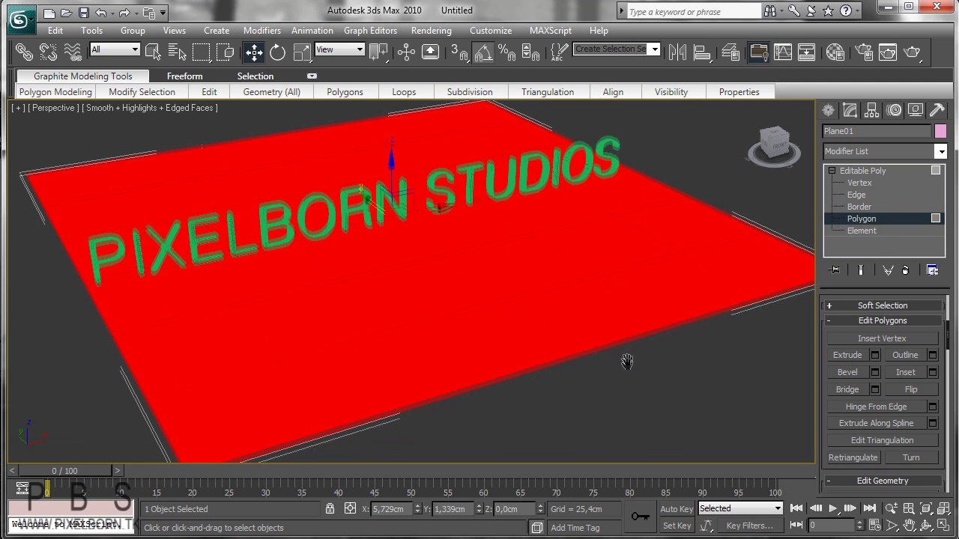
middle_drag(626, 361, 619, 367)
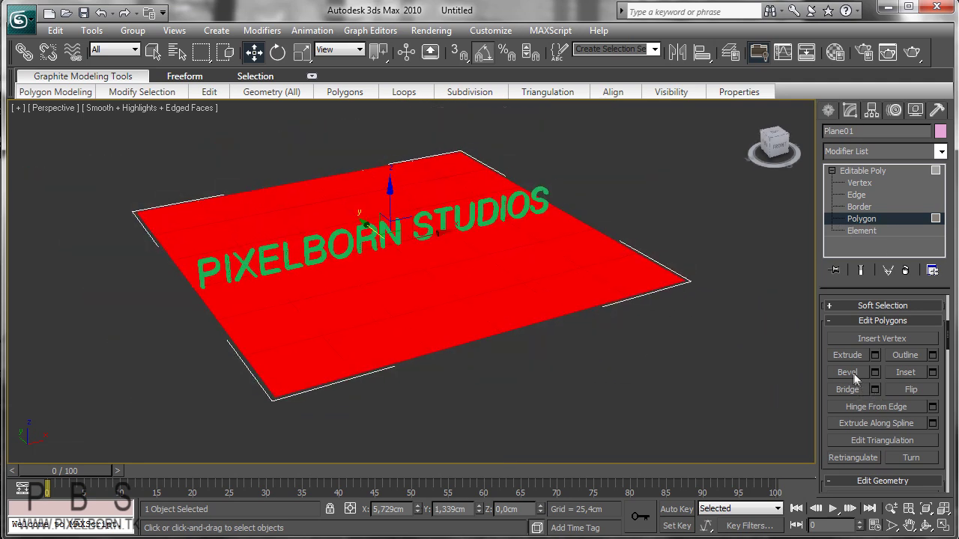
Step: Try a freehand inset on all floor polygons and undo it
click(908, 372)
drag(479, 317, 490, 261)
right_click(517, 270)
key(ctrl+z)
Step: Open the Inset settings for the selected floor polygons and preview a Group inset of about 58 cm
click(933, 372)
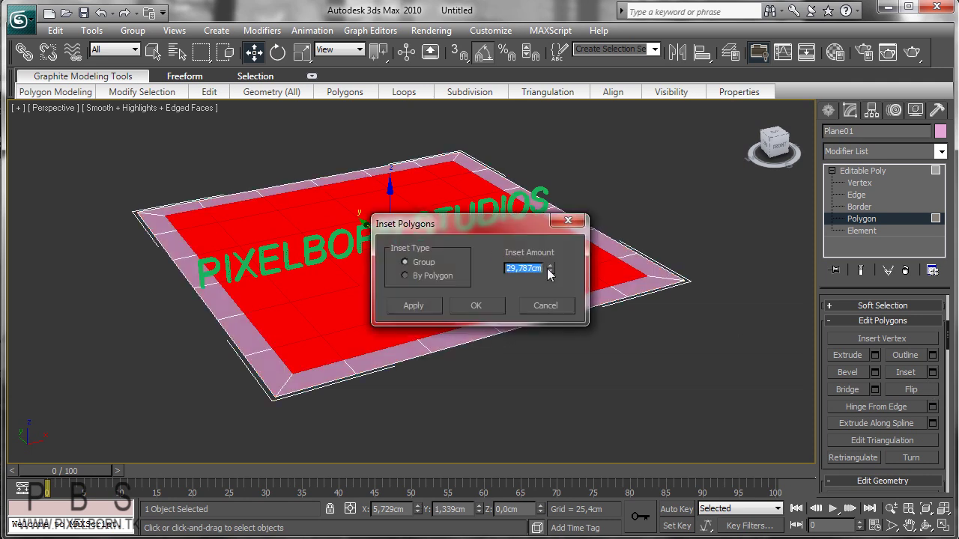
drag(437, 224, 639, 324)
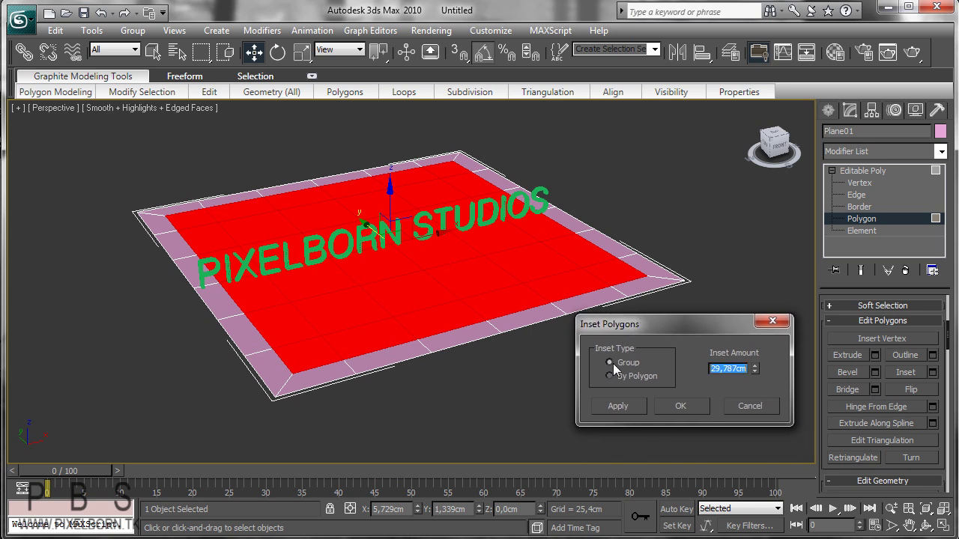
click(611, 362)
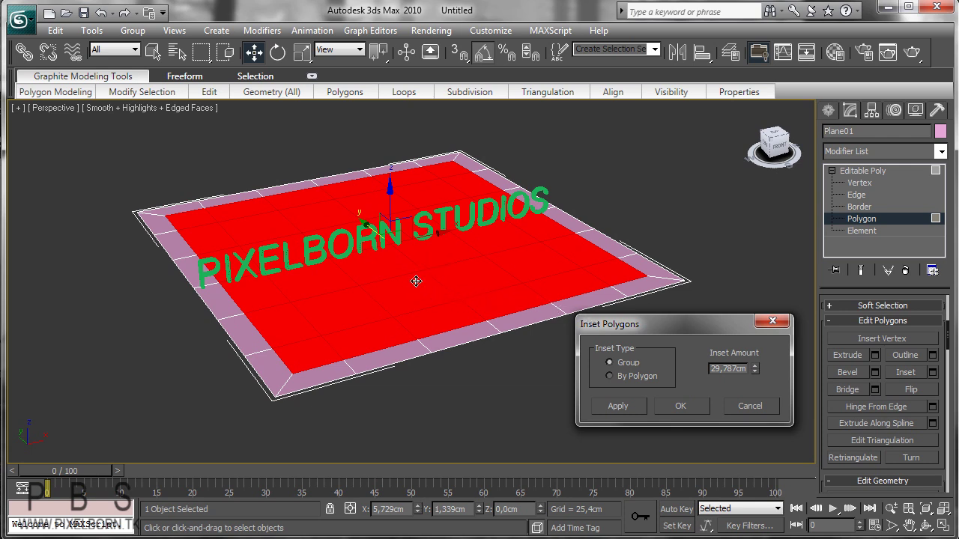
right_click(754, 369)
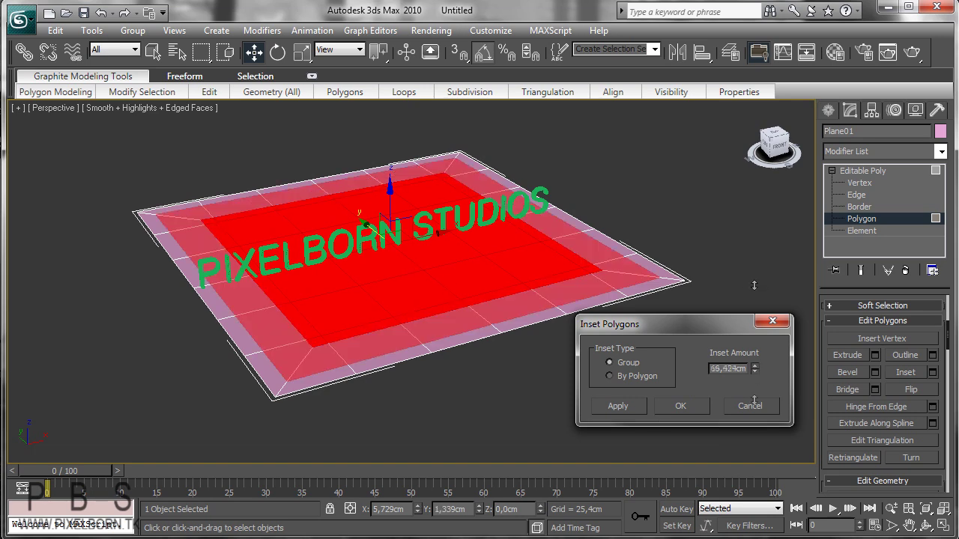
drag(754, 368, 747, 297)
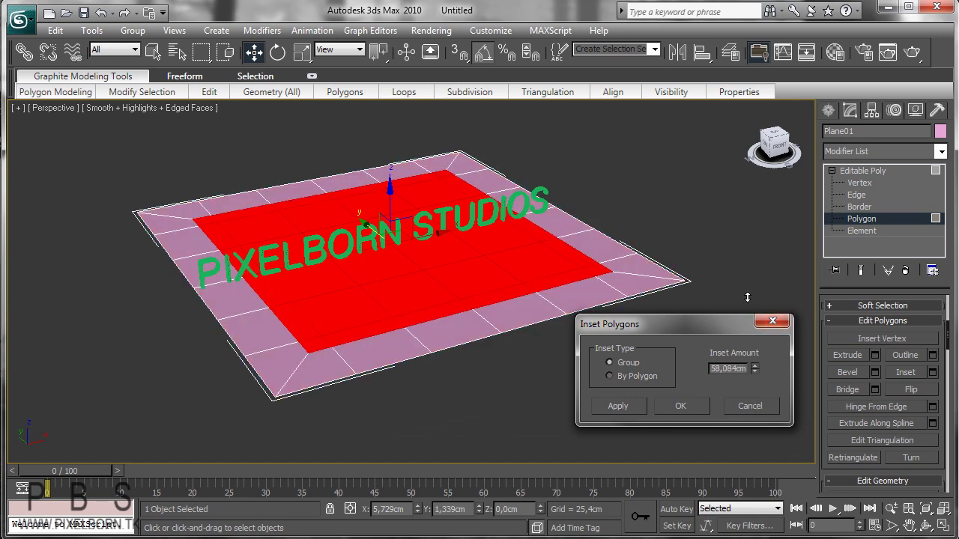
Step: Inset the floor polygons individually with the By Polygon type and an amount of about 77.67 cm
click(609, 377)
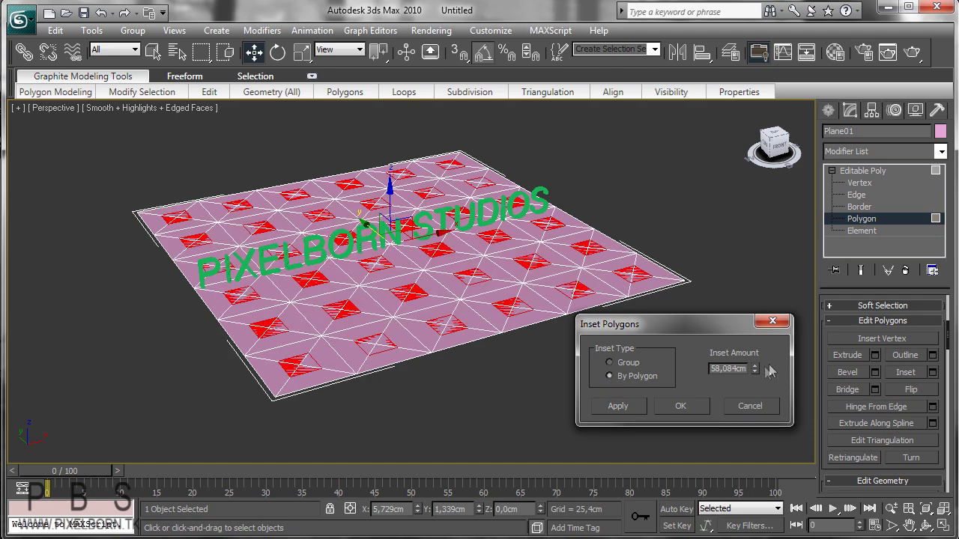
mouse_move(754, 369)
mouse_down()
mouse_move(752, 318)
mouse_move(747, 358)
mouse_up()
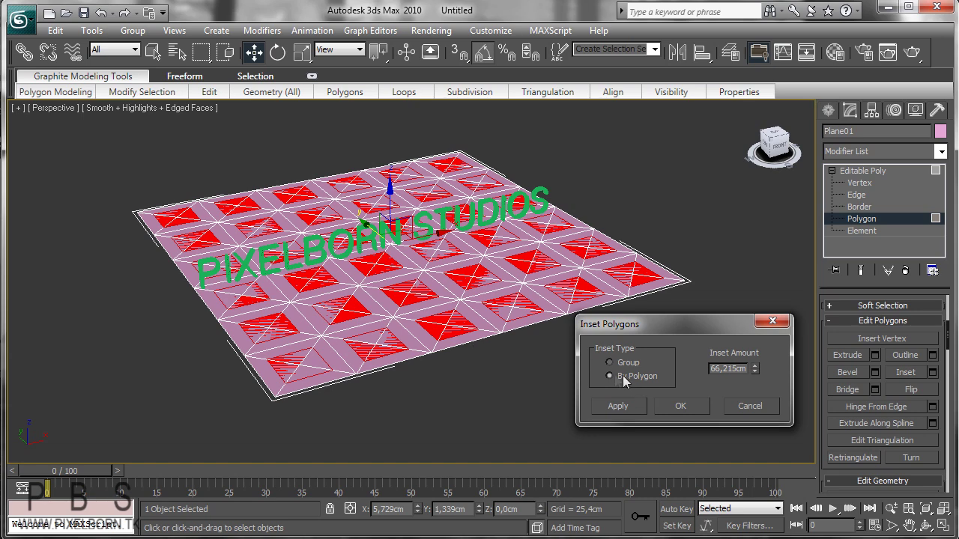
mouse_move(754, 368)
mouse_down()
mouse_move(755, 386)
mouse_move(751, 373)
mouse_up()
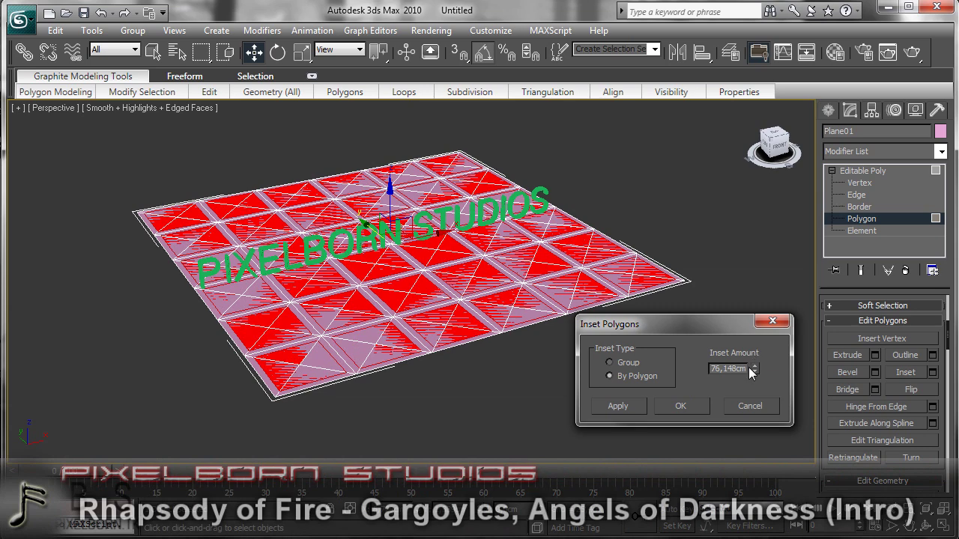
drag(754, 368, 754, 369)
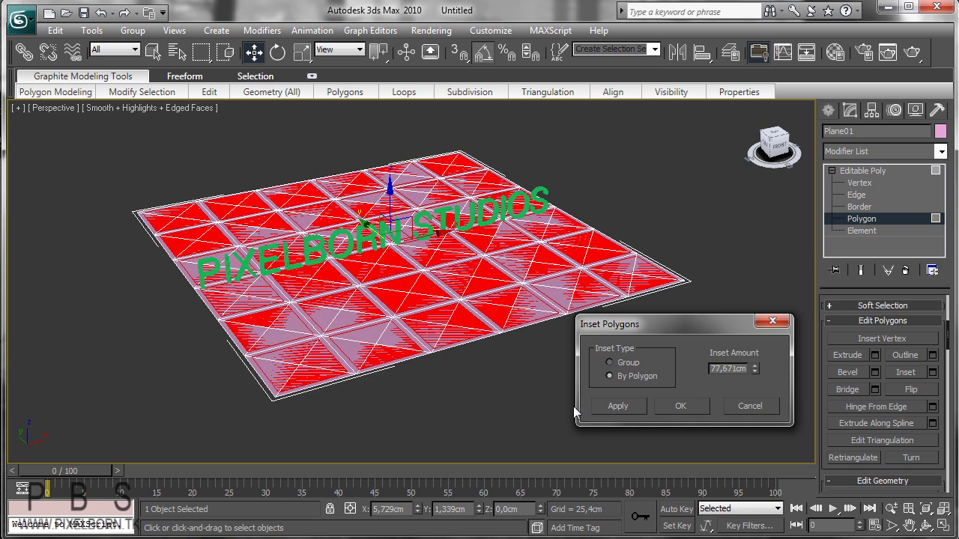
click(672, 408)
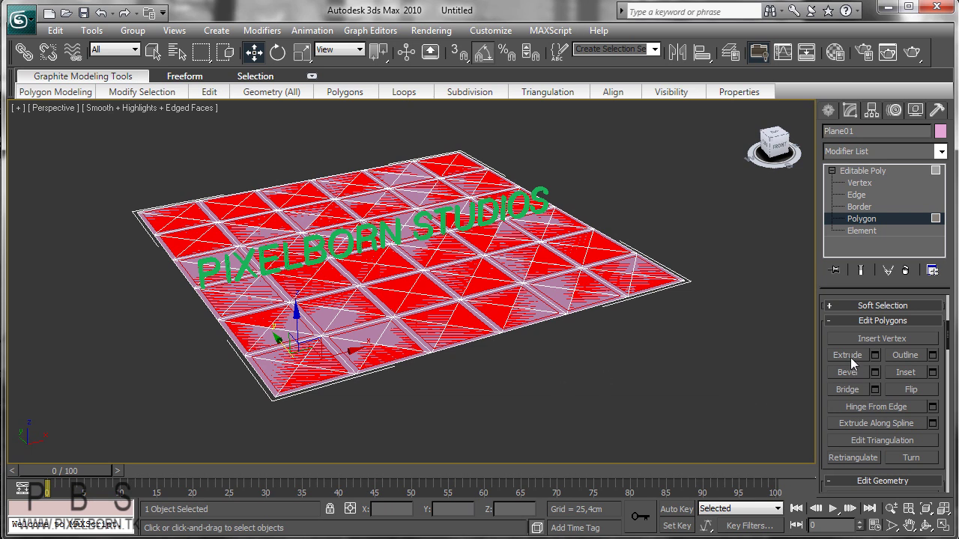
Step: Try a freehand extrusion on the floor tiles and restore the selection of all inset polygons
click(452, 247)
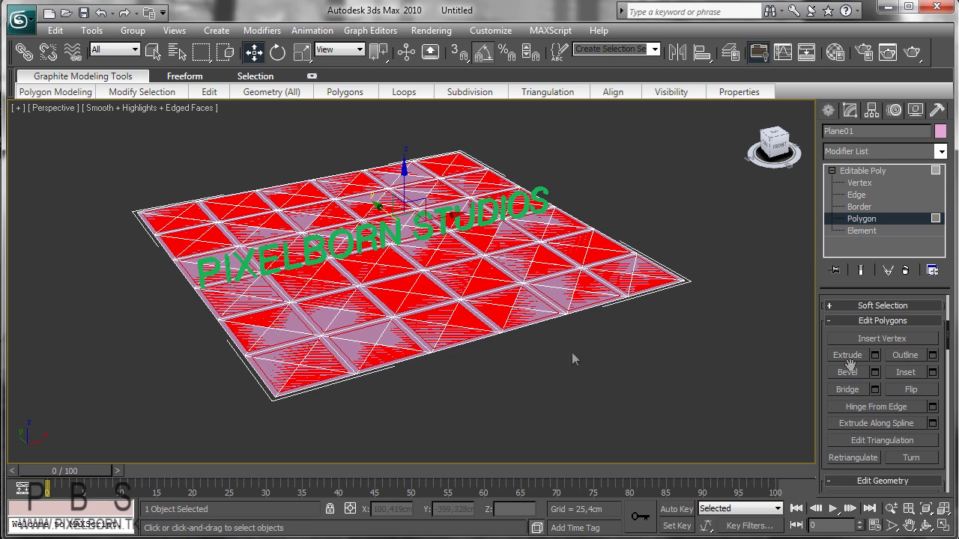
click(300, 362)
click(370, 326)
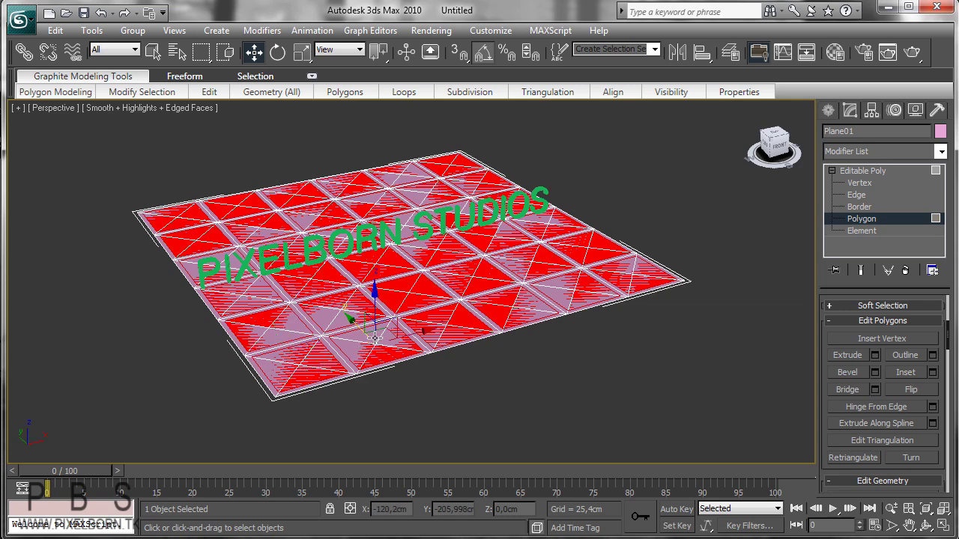
click(449, 296)
click(849, 355)
click(463, 330)
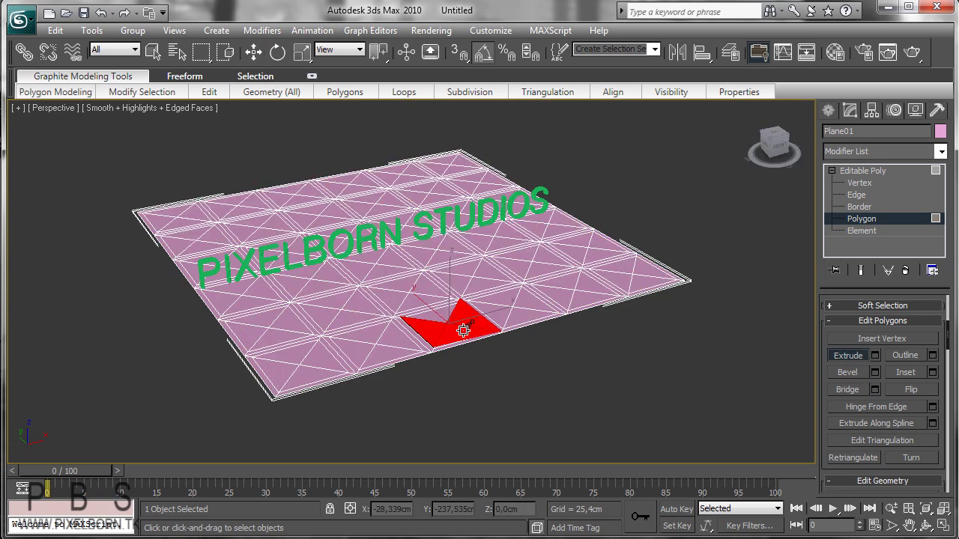
key(ctrl+a)
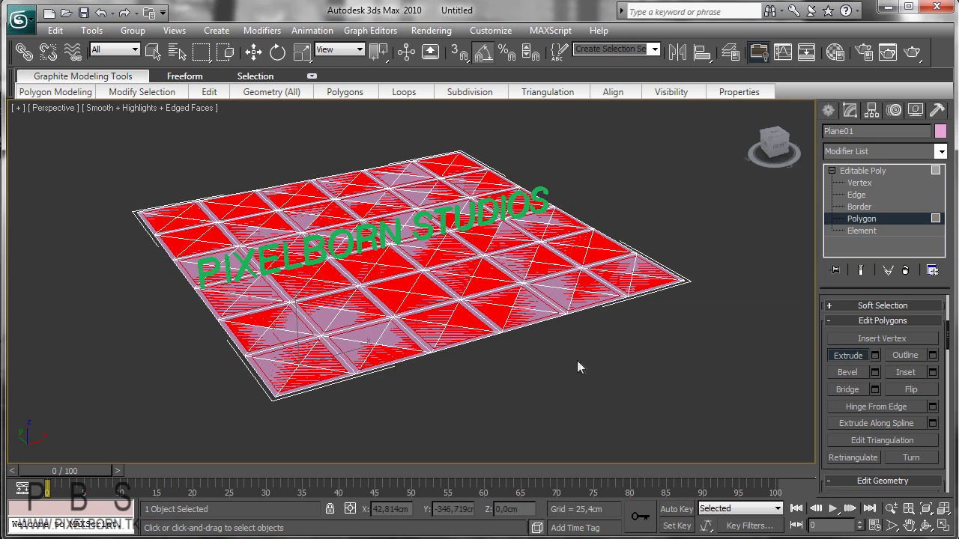
click(875, 356)
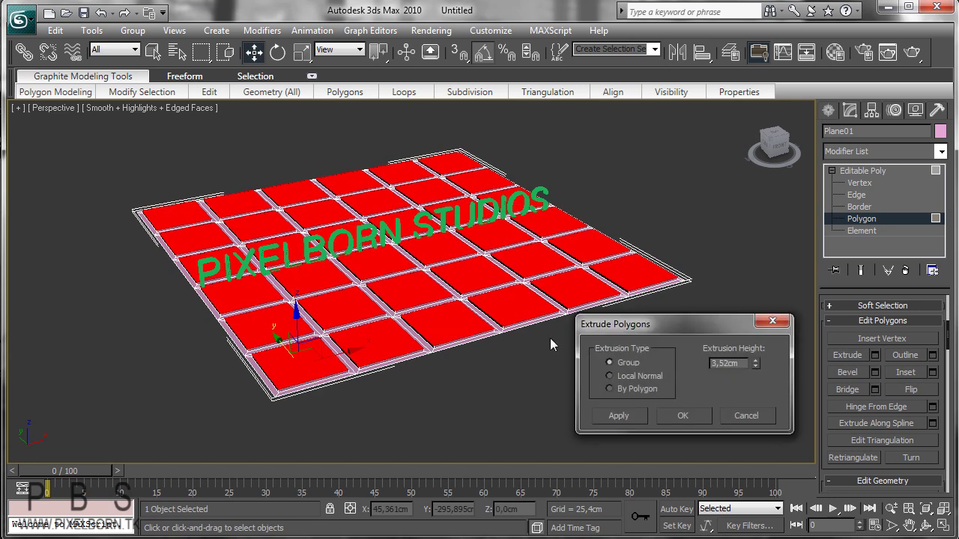
click(626, 389)
drag(755, 362, 752, 300)
click(745, 415)
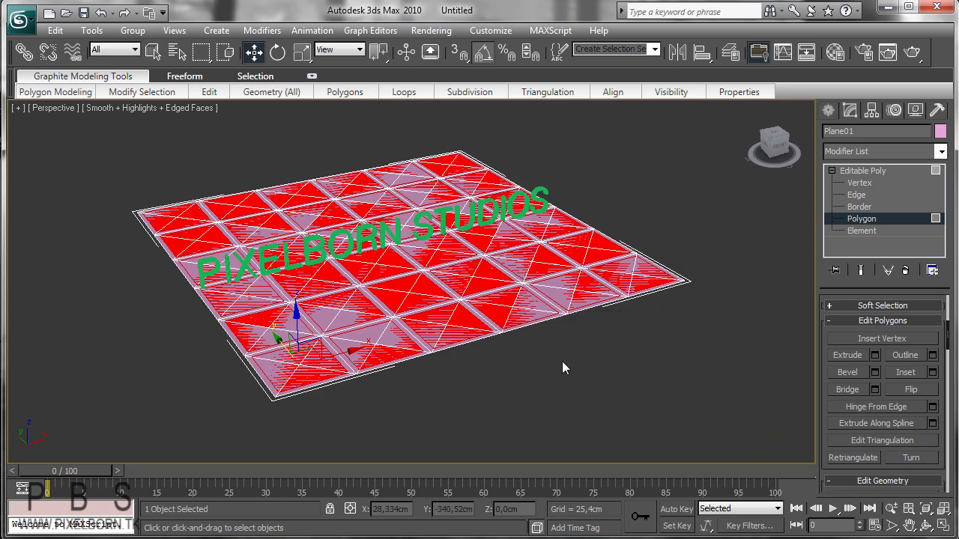
click(511, 352)
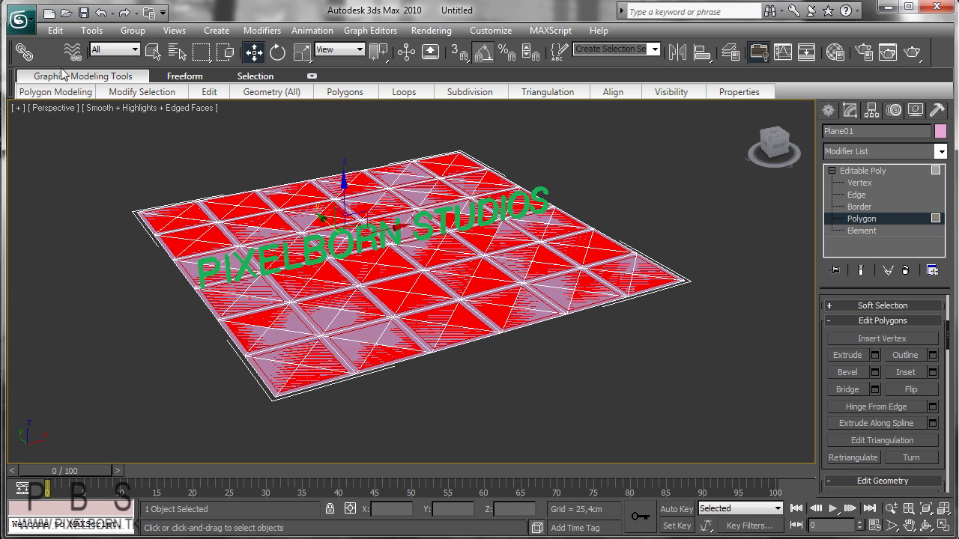
click(55, 30)
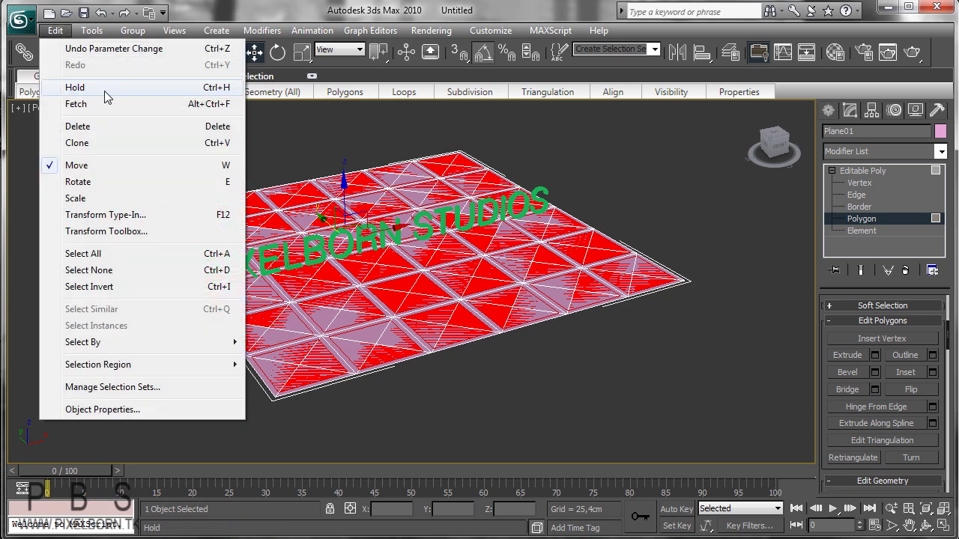
click(694, 304)
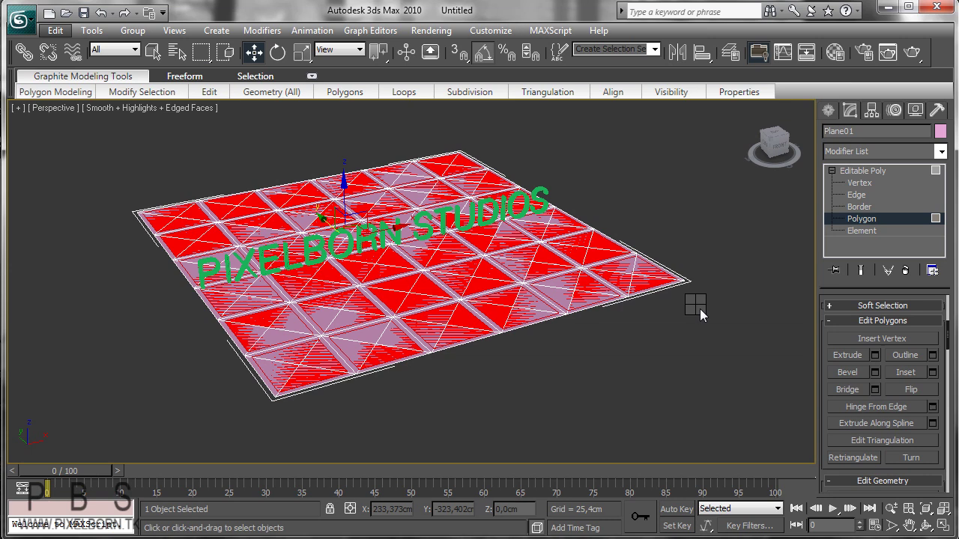
Step: Bevel the selected inset polygons By Polygon with a height of 3 cm and an outline amount of -1 cm
click(875, 373)
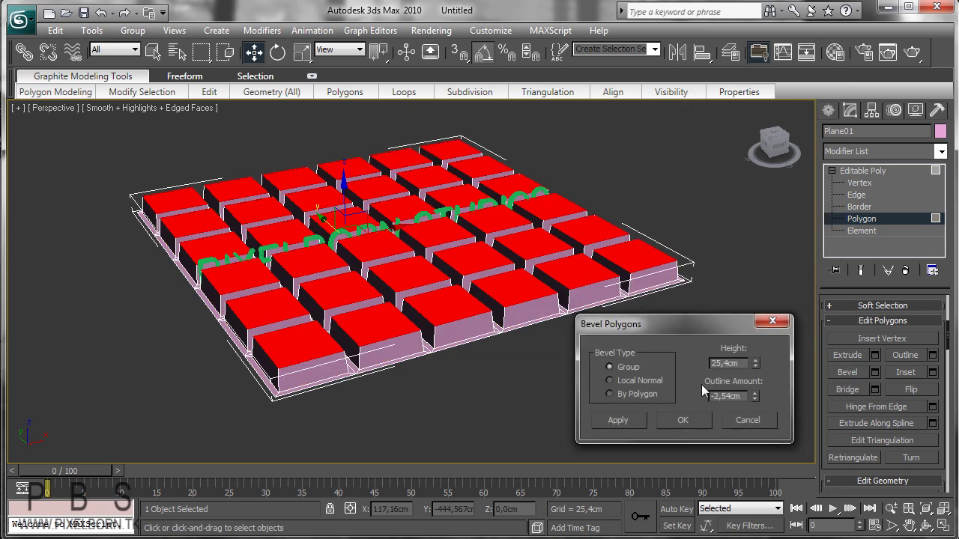
click(637, 394)
drag(755, 364, 759, 403)
double_click(746, 364)
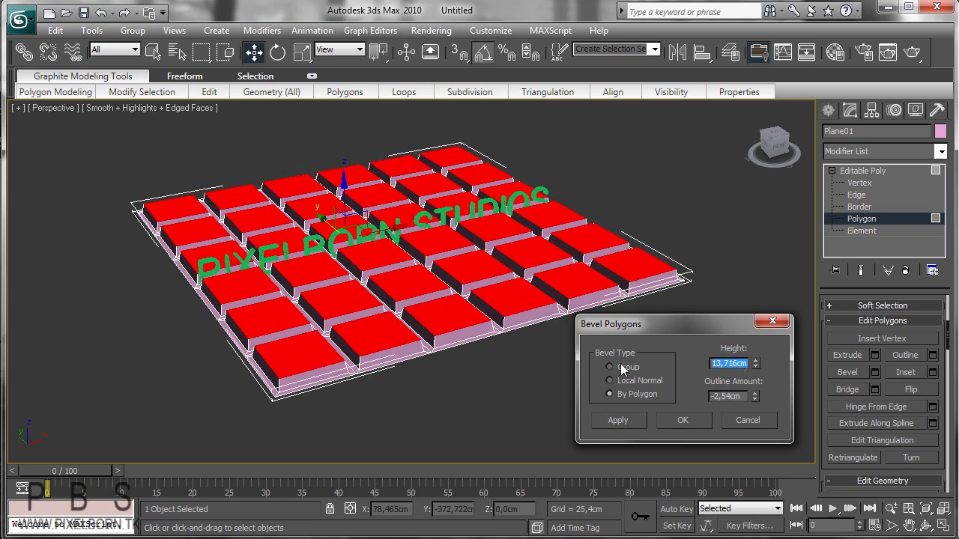
text(3)
click(745, 396)
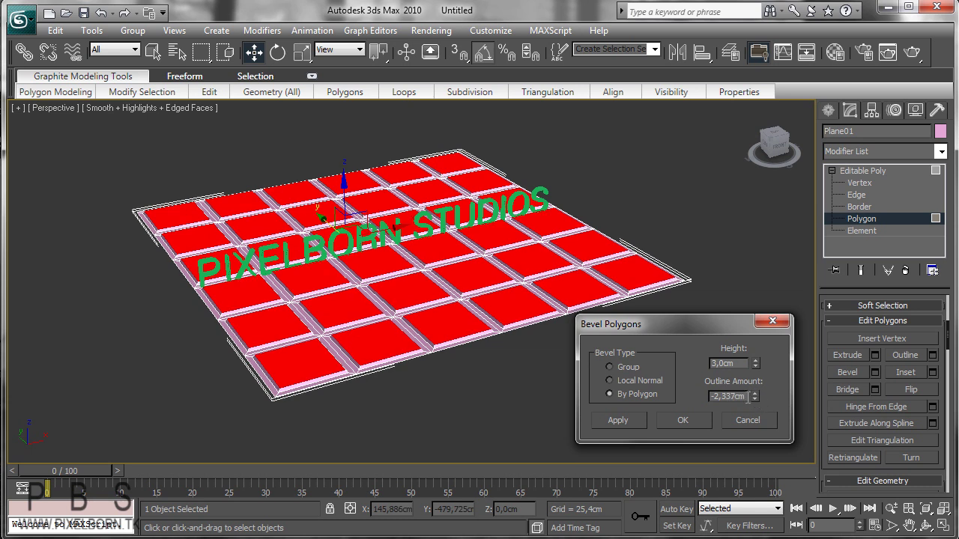
drag(743, 396, 621, 394)
text(-1)
key(Return)
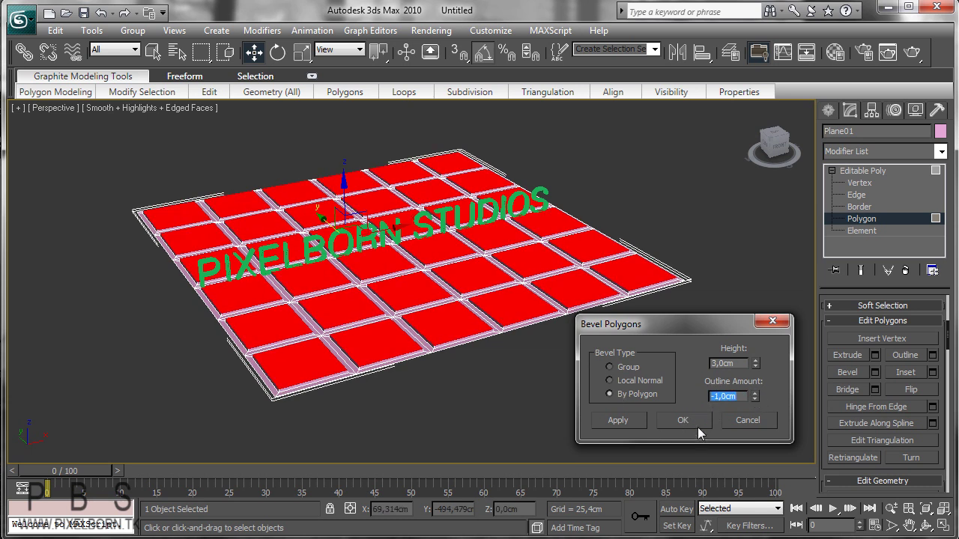
click(694, 421)
Step: Examine the beveled floor tiles and the grooves between them up close and from several angles
alt+middle_drag(544, 366, 401, 290)
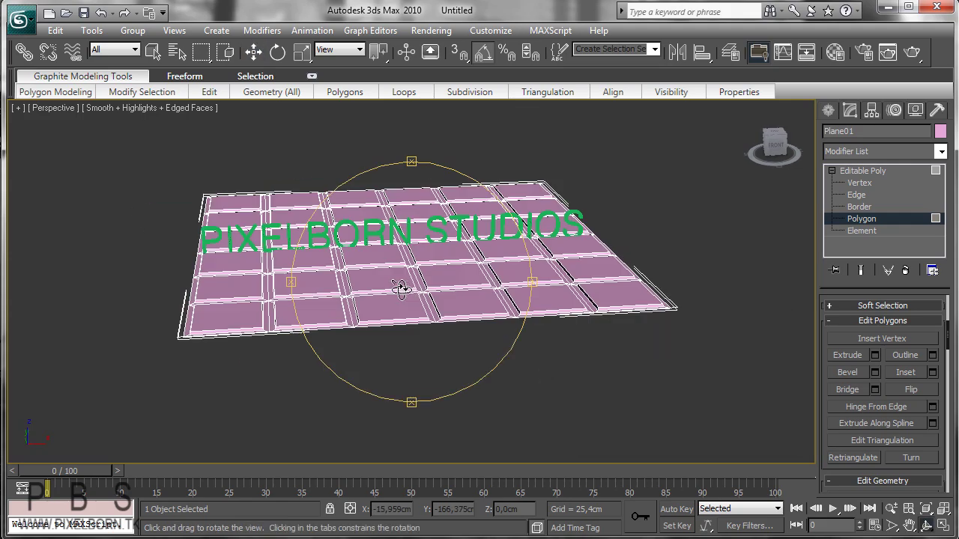
scroll(405, 285, up, 6)
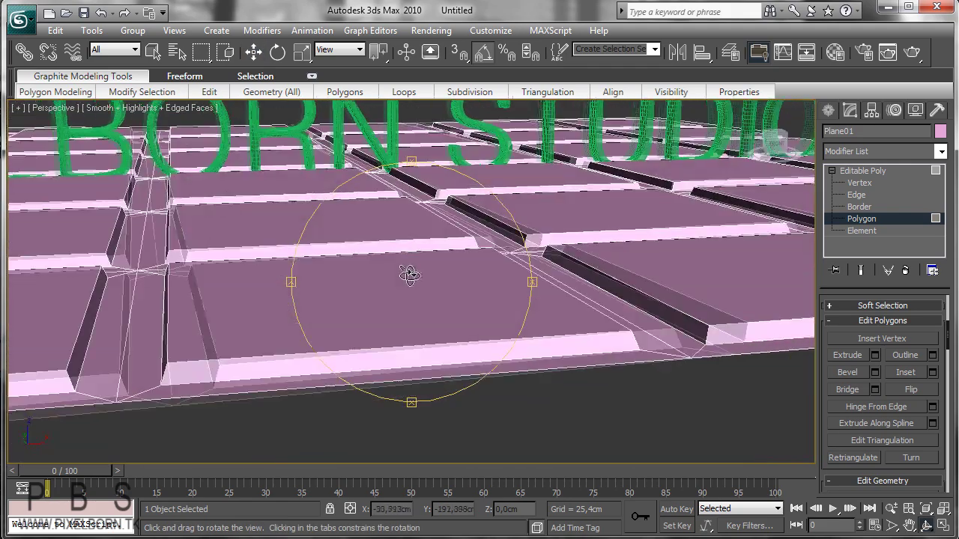
alt+middle_drag(410, 275, 430, 295)
scroll(413, 293, down, 5)
drag(430, 295, 413, 280)
scroll(413, 280, up, 5)
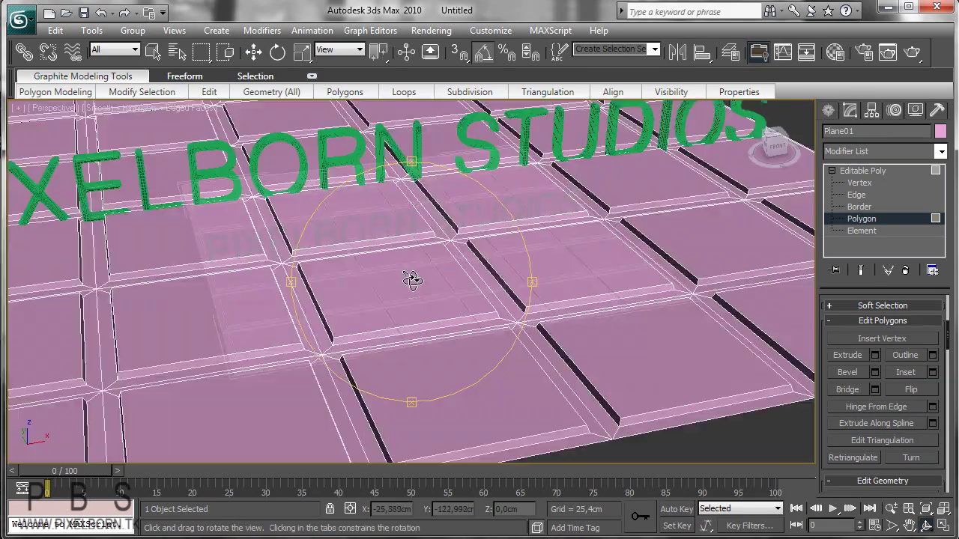
scroll(415, 280, down, 5)
scroll(416, 281, down, 4)
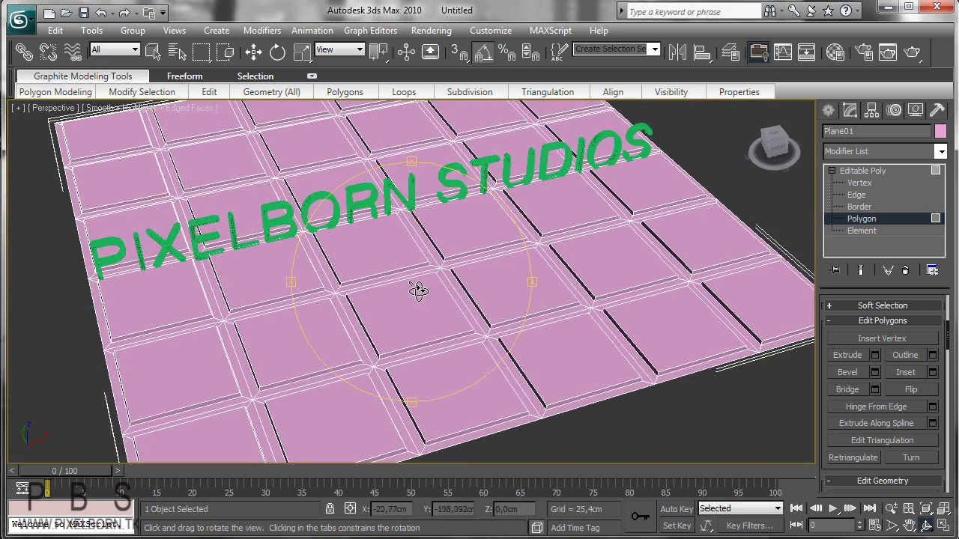
alt+middle_drag(418, 293, 439, 278)
Step: Select the top faces of ten tiles scattered irregularly across the floor
key(w)
click(361, 325)
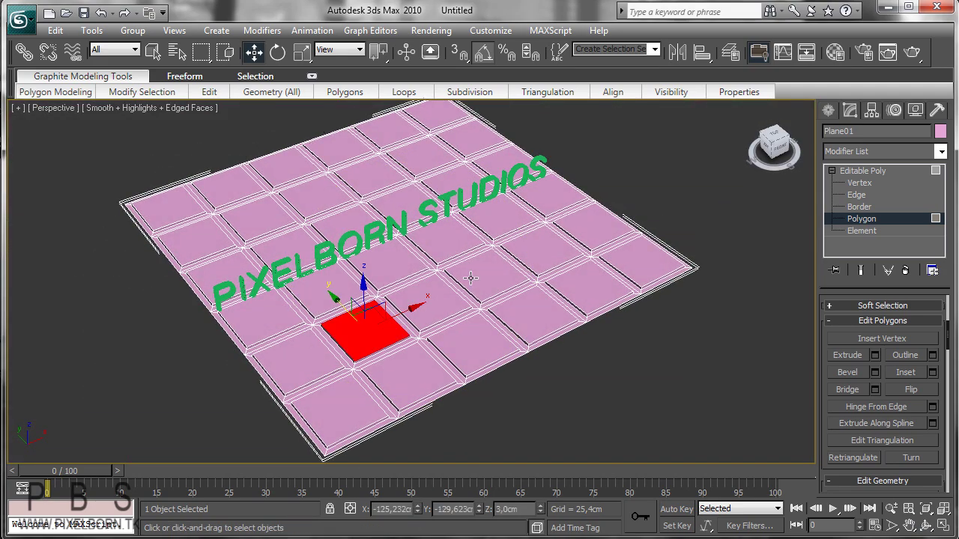
ctrl+click(487, 274)
ctrl+click(375, 180)
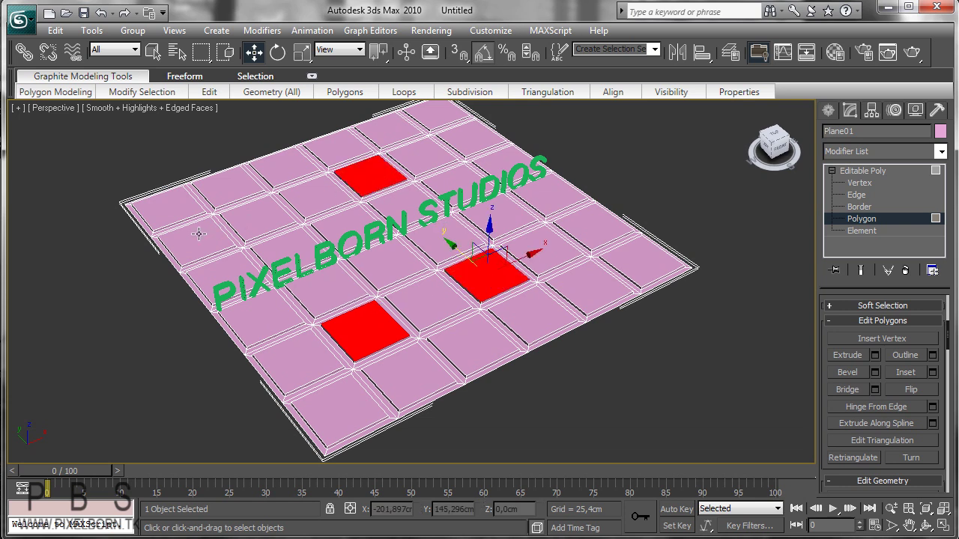
ctrl+click(199, 235)
ctrl+click(503, 219)
ctrl+click(338, 239)
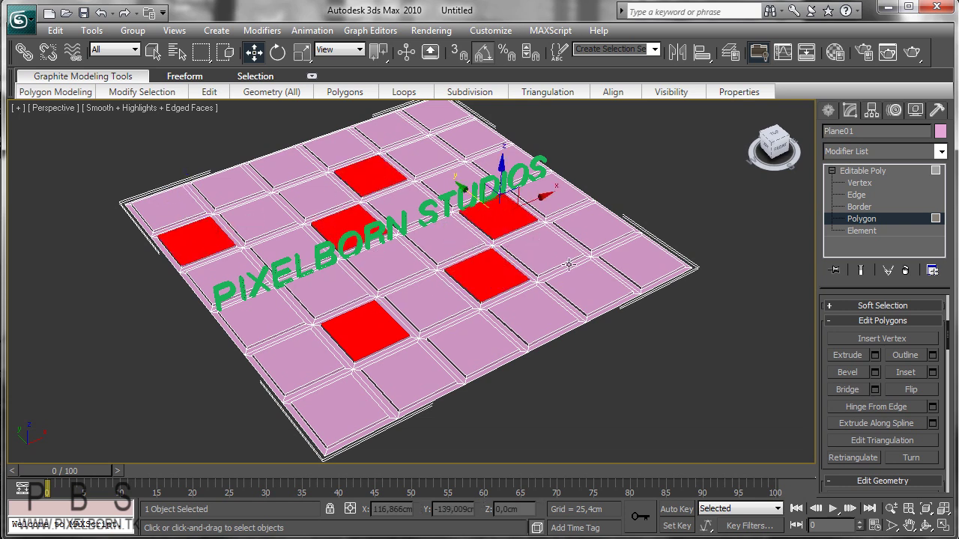
ctrl+click(645, 269)
ctrl+click(281, 165)
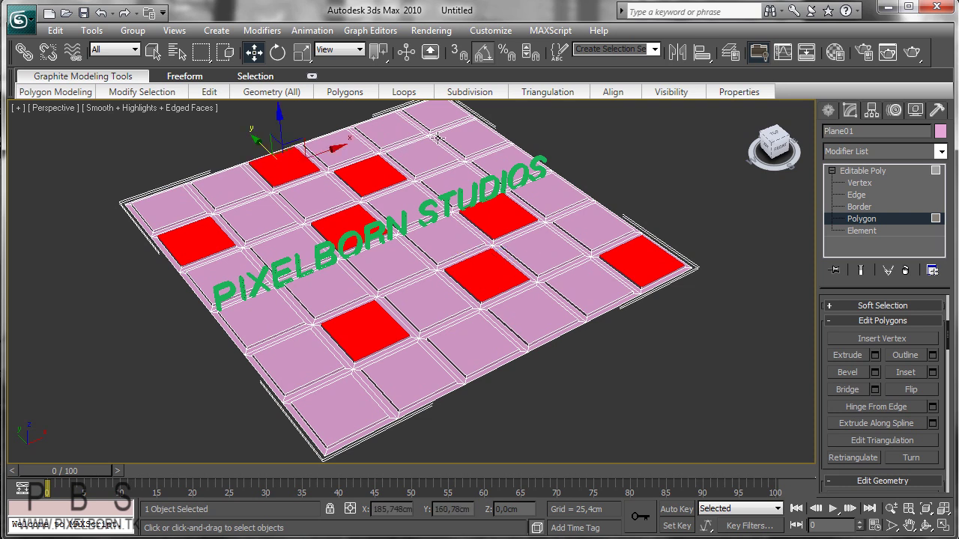
ctrl+click(435, 117)
ctrl+click(279, 314)
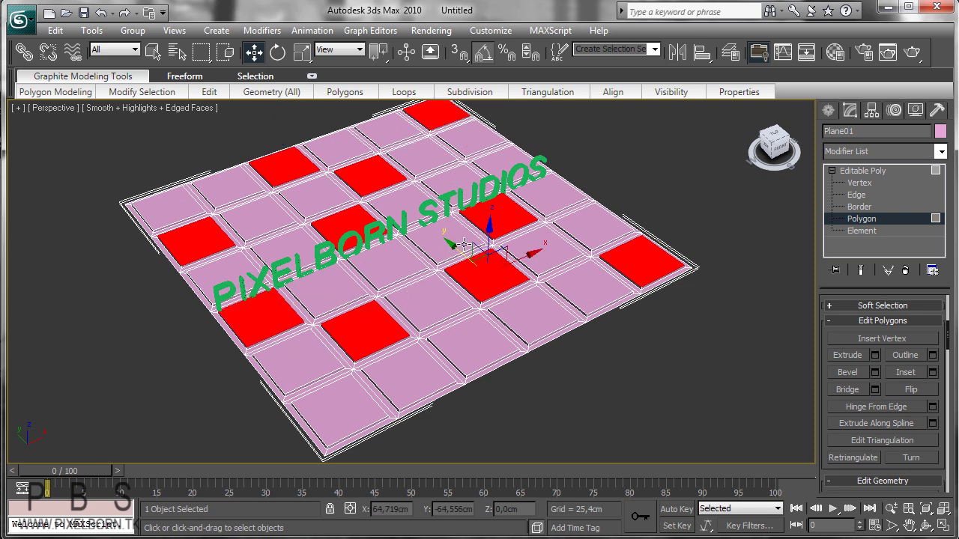
Step: Rotate the ten selected tile faces about 2 degrees around the Z axis
key(e)
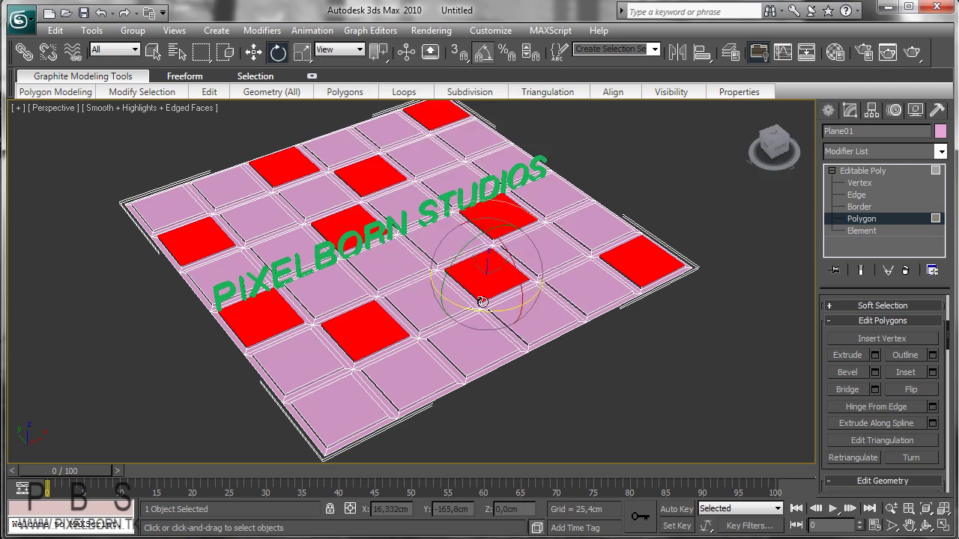
scroll(502, 303, up, 3)
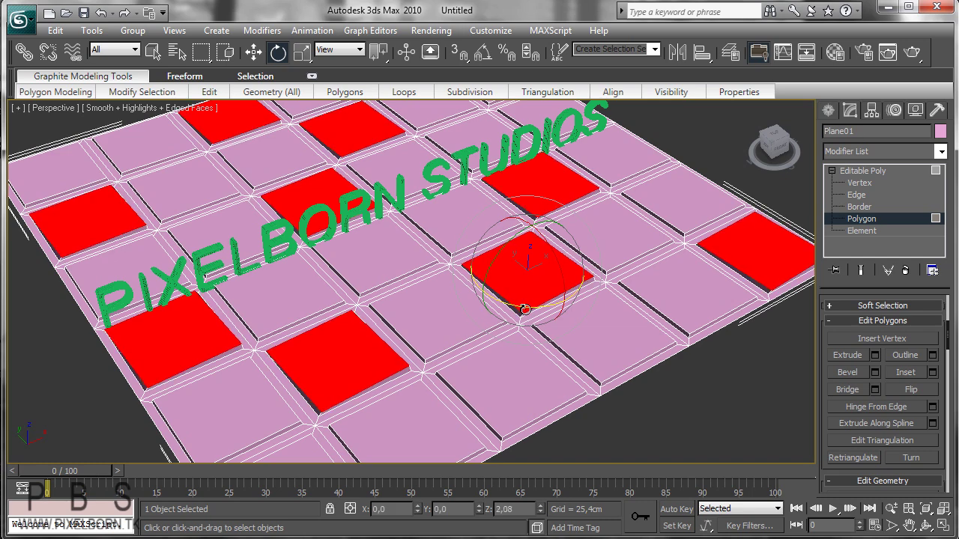
scroll(525, 305, down, 3)
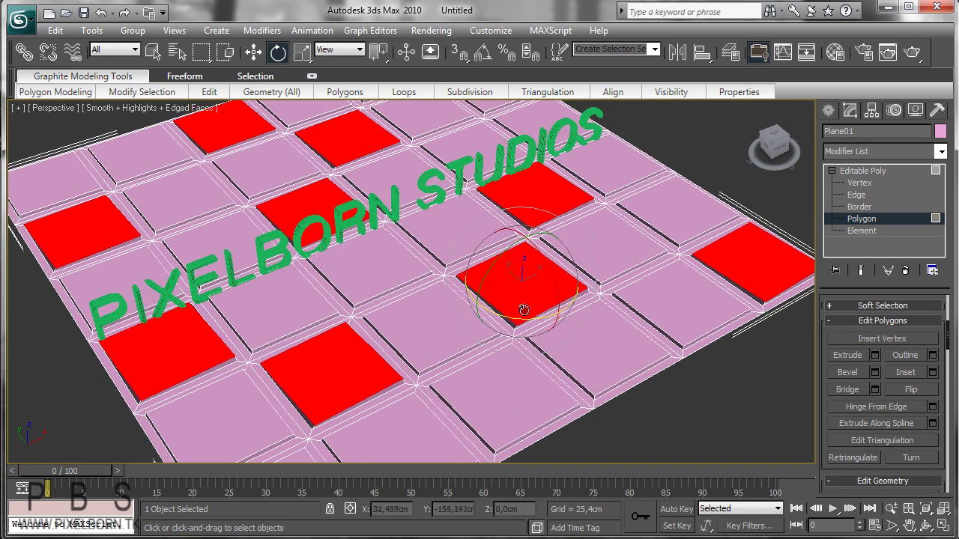
scroll(516, 313, up, 3)
scroll(517, 308, down, 3)
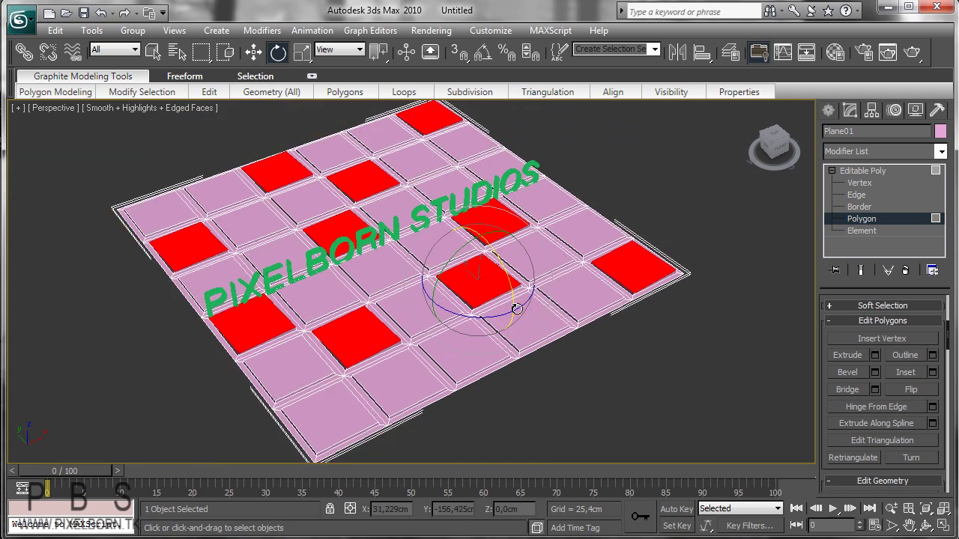
middle_drag(516, 308, 517, 306)
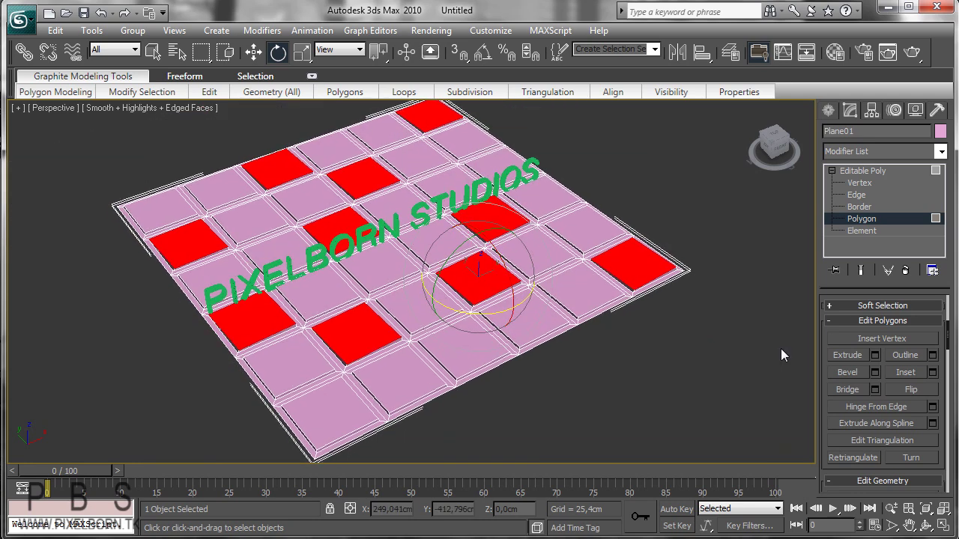
Step: Rotate the faces of five scattered floor tiles about -3.5 degrees around Z, leave polygon editing and deselect the floor
click(528, 319)
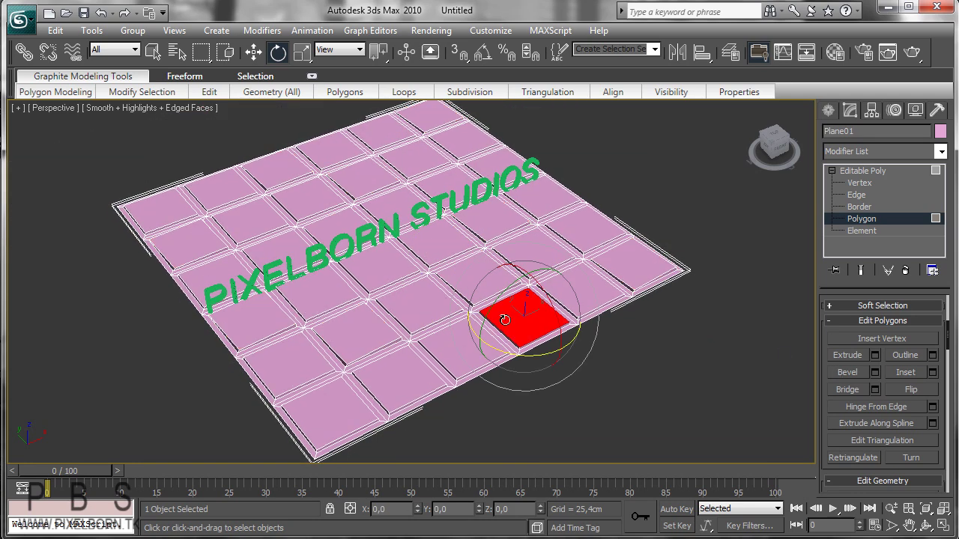
ctrl+click(315, 293)
ctrl+click(249, 221)
ctrl+click(489, 215)
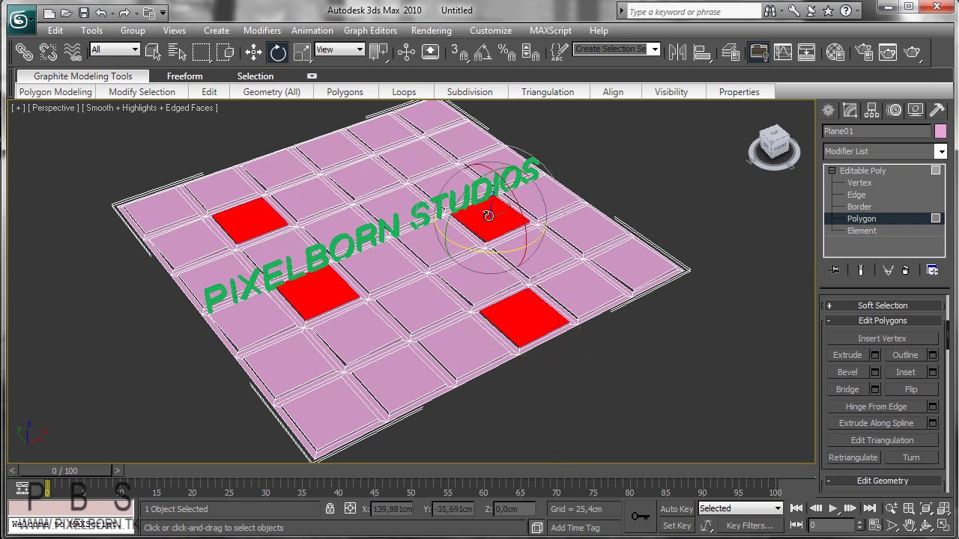
ctrl+click(424, 160)
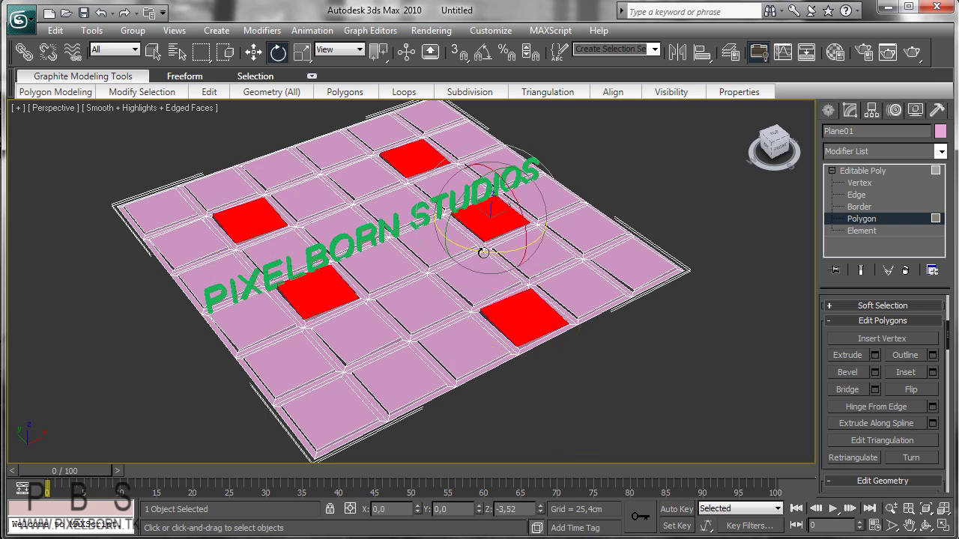
mouse_move(483, 254)
mouse_down()
mouse_move(491, 254)
mouse_move(483, 254)
mouse_up()
right_click(638, 352)
alt+middle_drag(419, 284, 422, 359)
click(823, 110)
click(590, 147)
Step: Examine the rotated floor tiles and the logo's placement from above and up close at a low angle
key(w)
scroll(436, 316, down, 2)
scroll(437, 316, up, 2)
scroll(415, 300, down, 2)
scroll(420, 276, up, 2)
key(w)
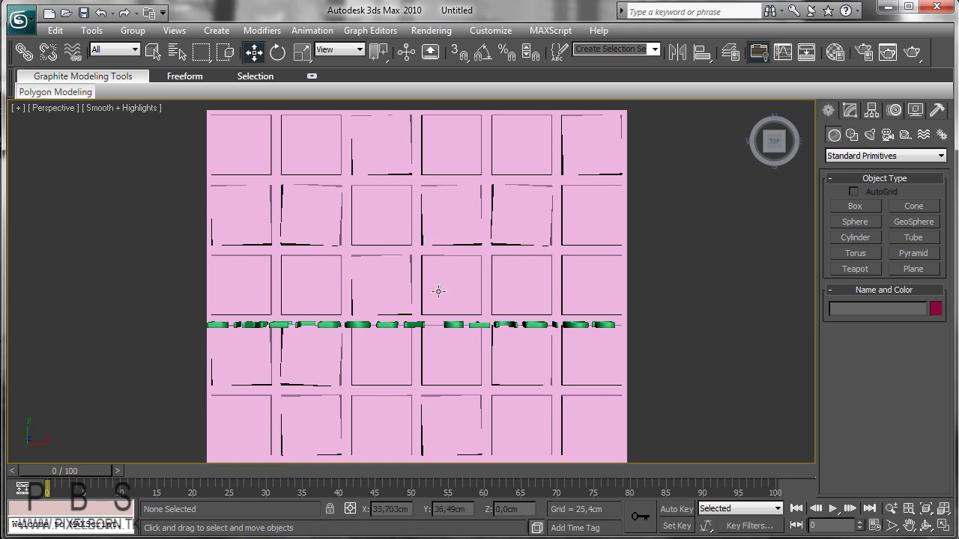
alt+middle_drag(439, 292, 454, 259)
scroll(417, 248, up, 3)
scroll(418, 250, down, 3)
scroll(414, 275, up, 3)
scroll(421, 259, down, 3)
scroll(443, 250, up, 3)
Step: Shift the floor along Y to about 19.2 cm and raise the logo to about 4.9 cm in Z
click(393, 269)
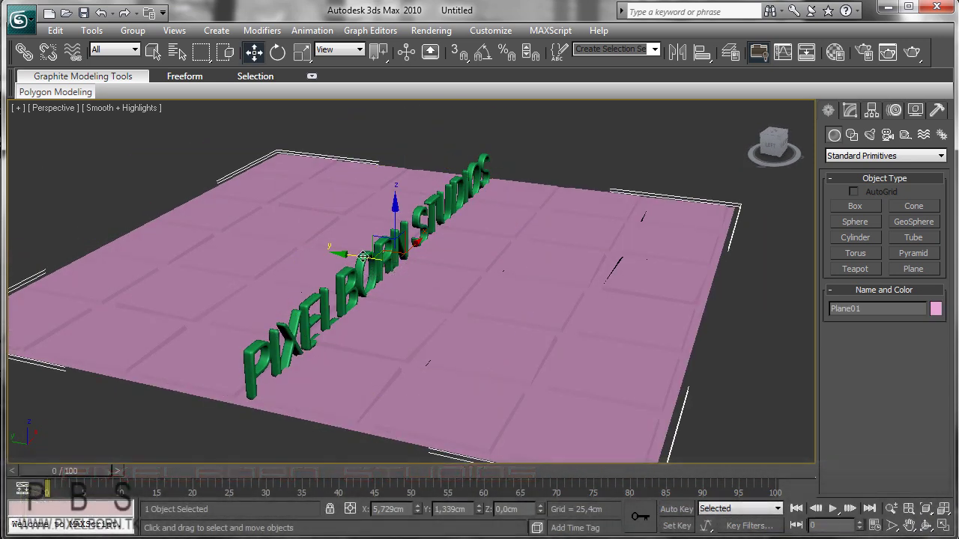
drag(363, 257, 336, 253)
click(418, 218)
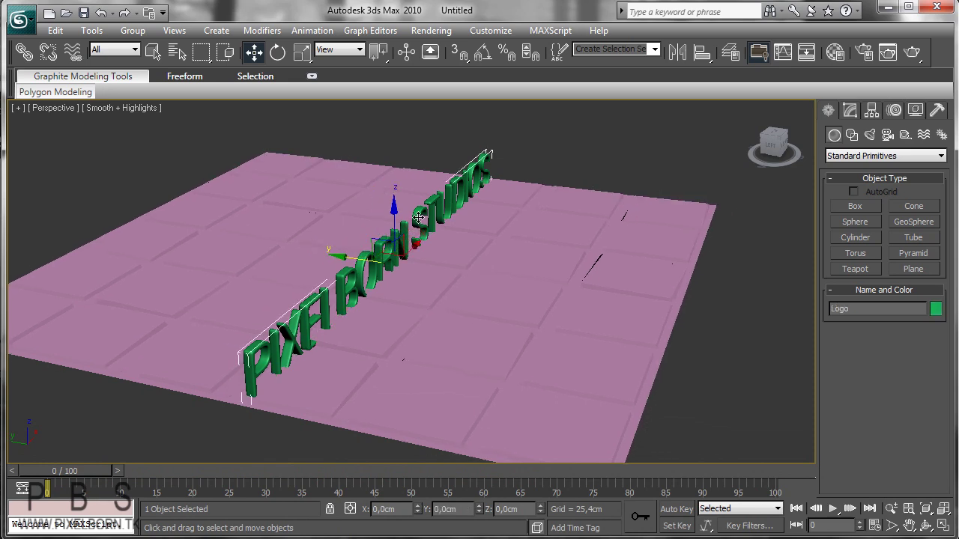
drag(393, 217, 392, 212)
click(472, 135)
Step: Examine the placement of the logo on the tiled floor from the front with nothing left selected
alt+middle_drag(433, 273, 390, 253)
scroll(391, 279, down, 3)
middle_drag(443, 277, 415, 270)
click(423, 291)
click(600, 194)
click(504, 272)
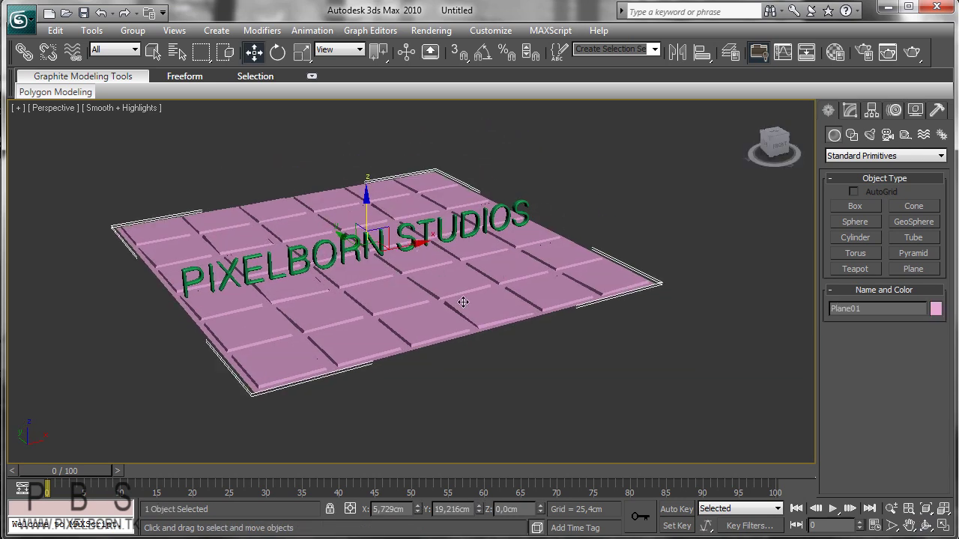
click(582, 197)
middle_drag(582, 197, 507, 217)
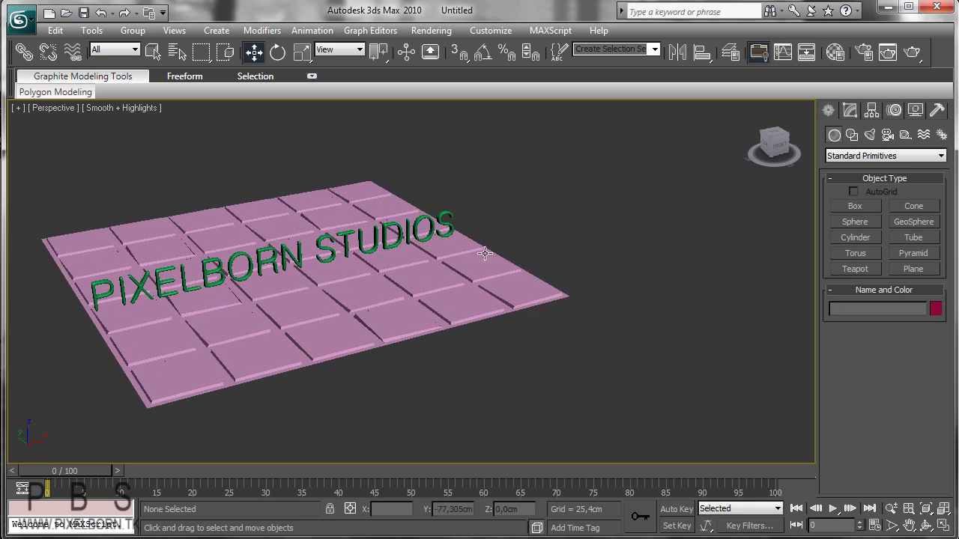
Step: Open the Material Editor and rename the first material as Tiles Mat
key(m)
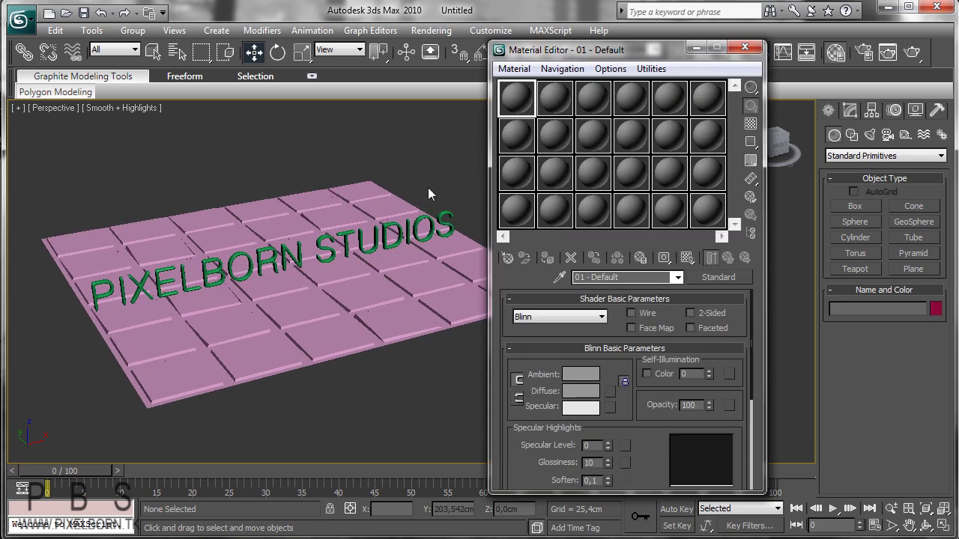
click(427, 32)
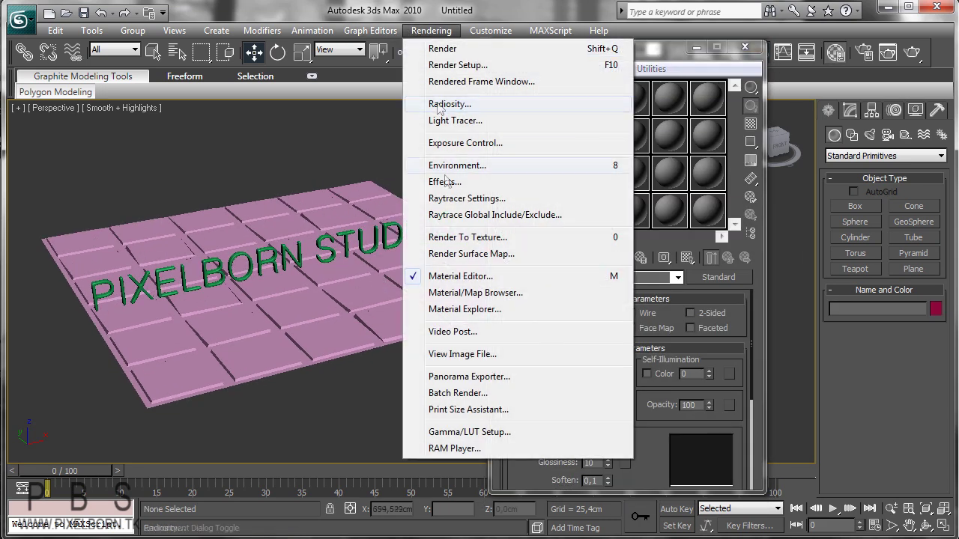
click(457, 277)
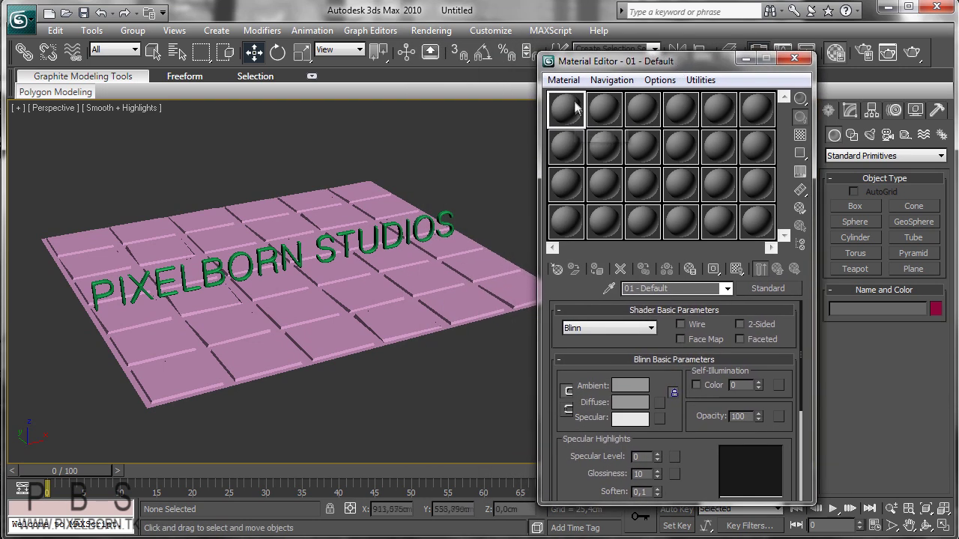
click(564, 80)
click(568, 84)
click(672, 290)
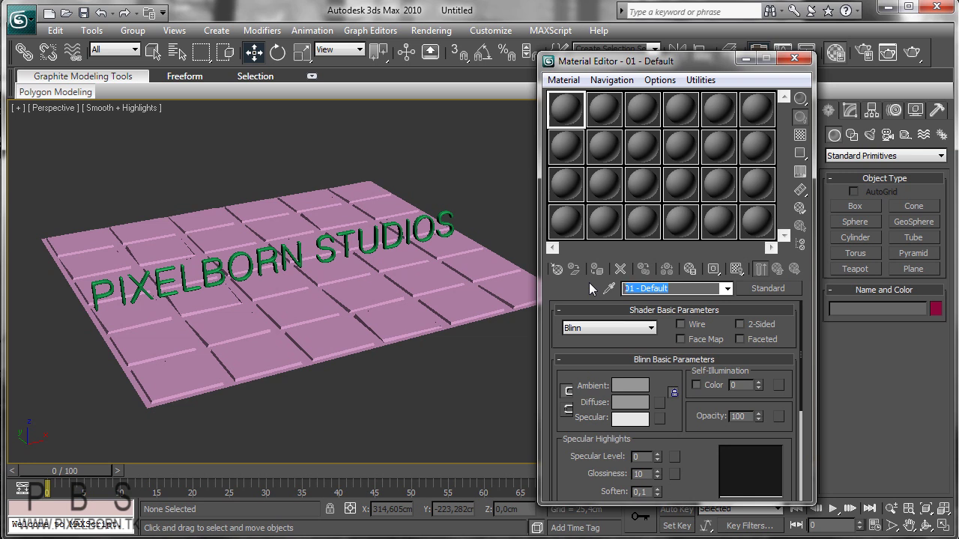
text(Tiles Mat)
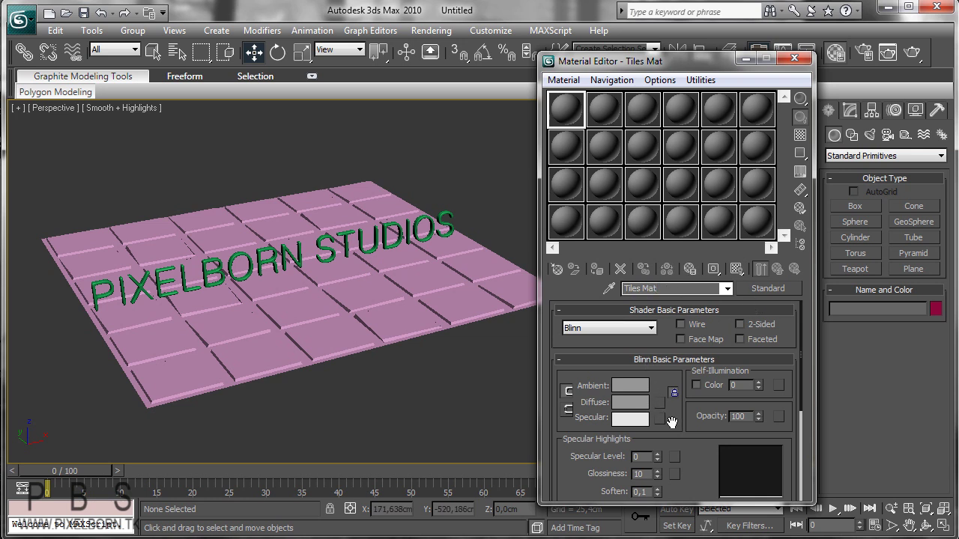
Step: Rename the floor object as Tiles and select the logo
drag(680, 63, 660, 64)
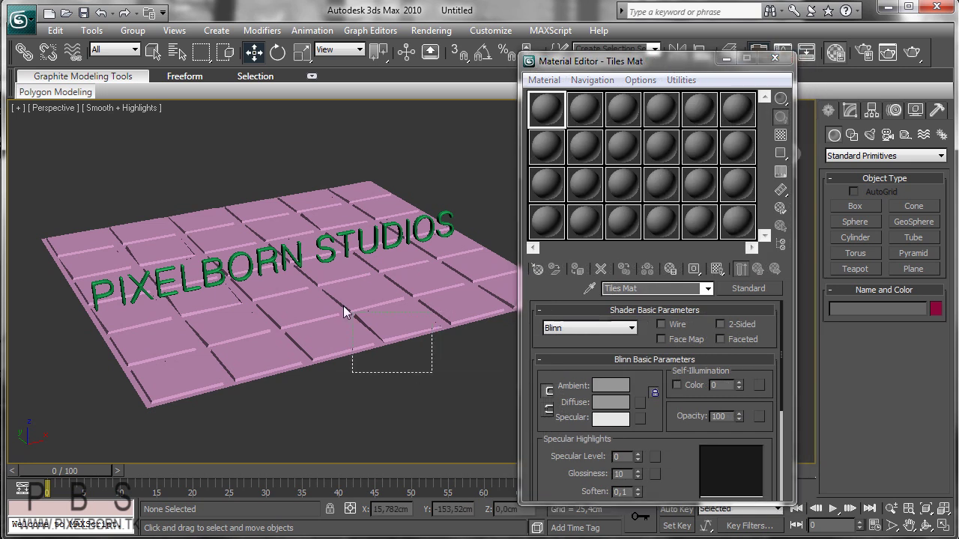
drag(344, 311, 343, 307)
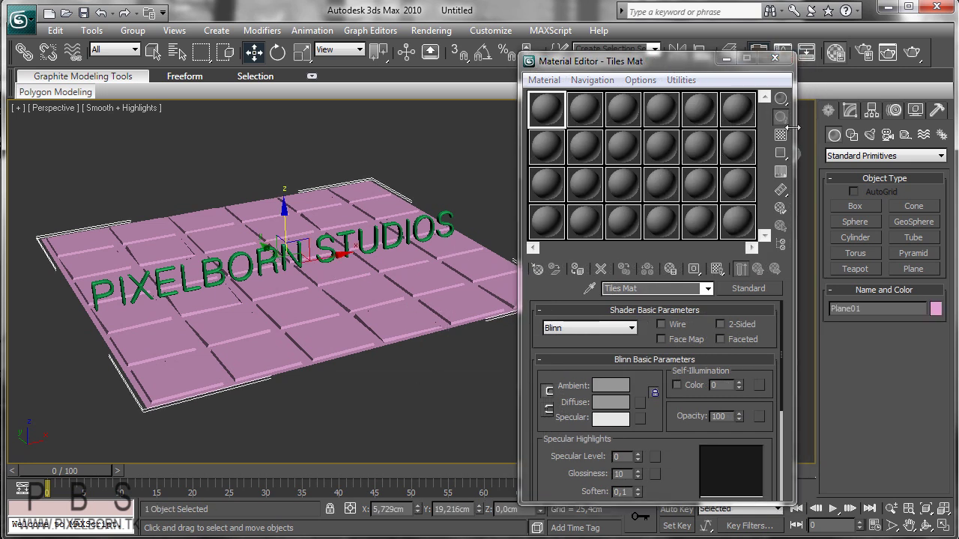
click(849, 110)
text(Tiles)
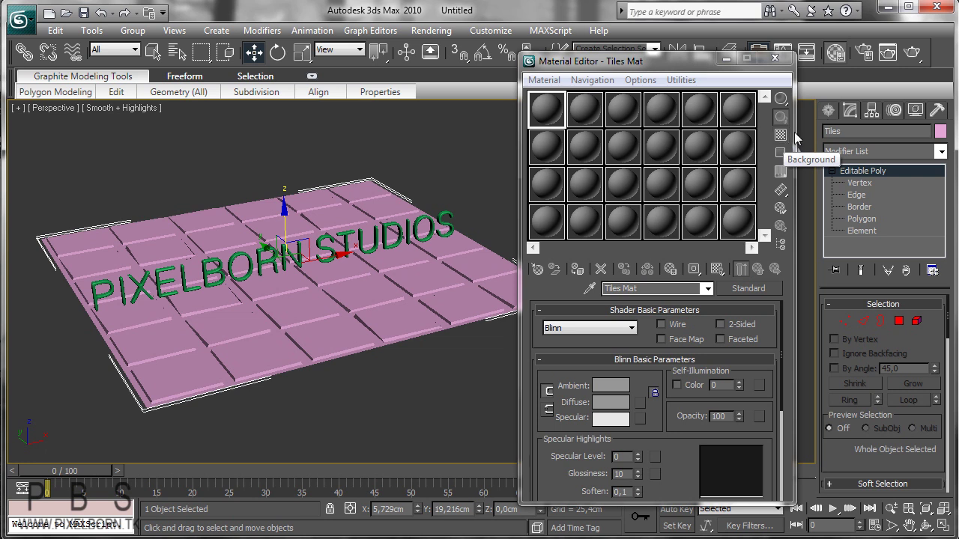
click(827, 110)
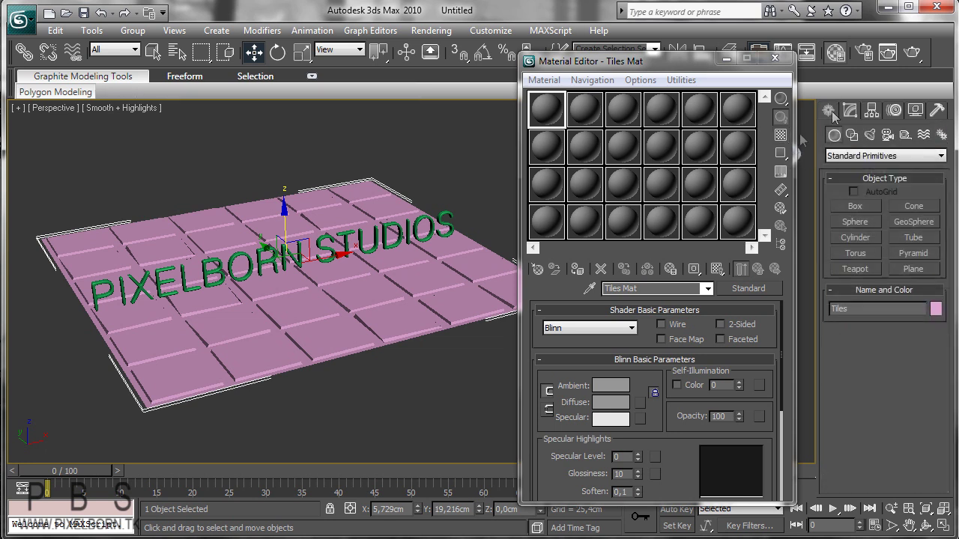
click(386, 231)
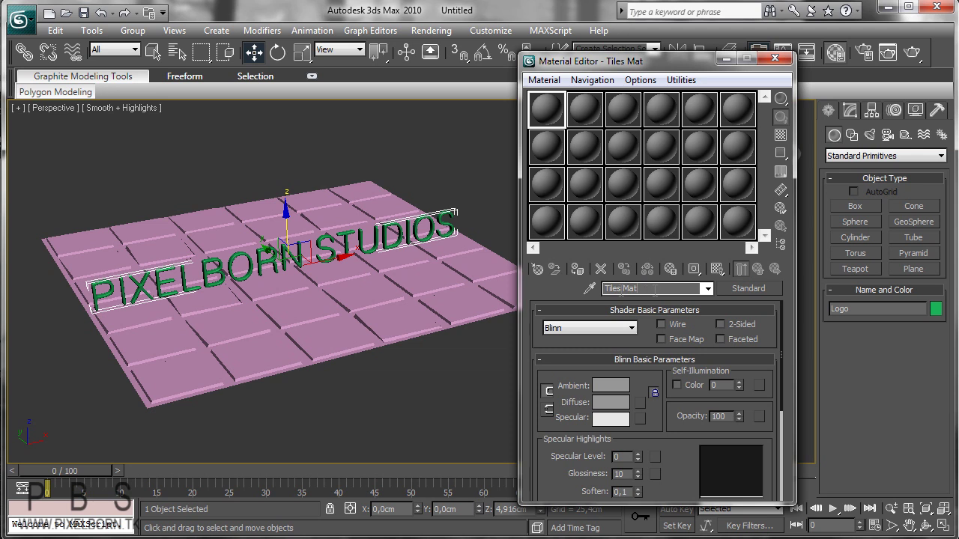
Step: Set the Tiles Mat specular level to 50 and glossiness to 30, using an enlarged preview of the material
scroll(659, 390, down, 3)
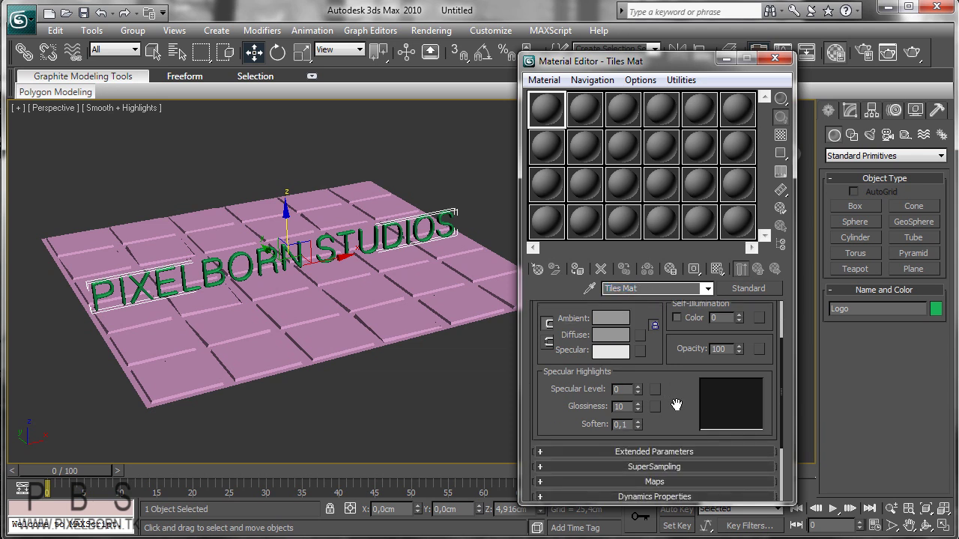
drag(677, 405, 638, 346)
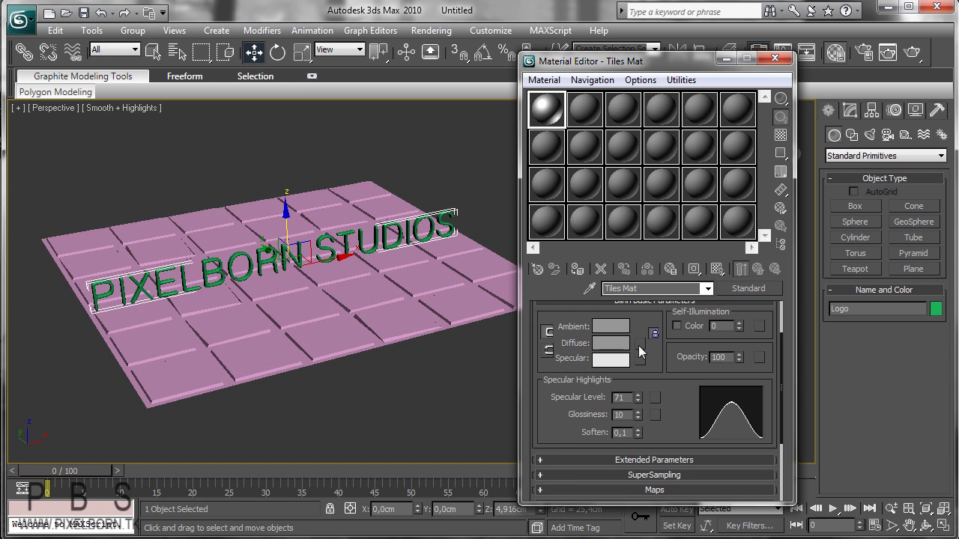
double_click(553, 120)
drag(466, 389, 488, 424)
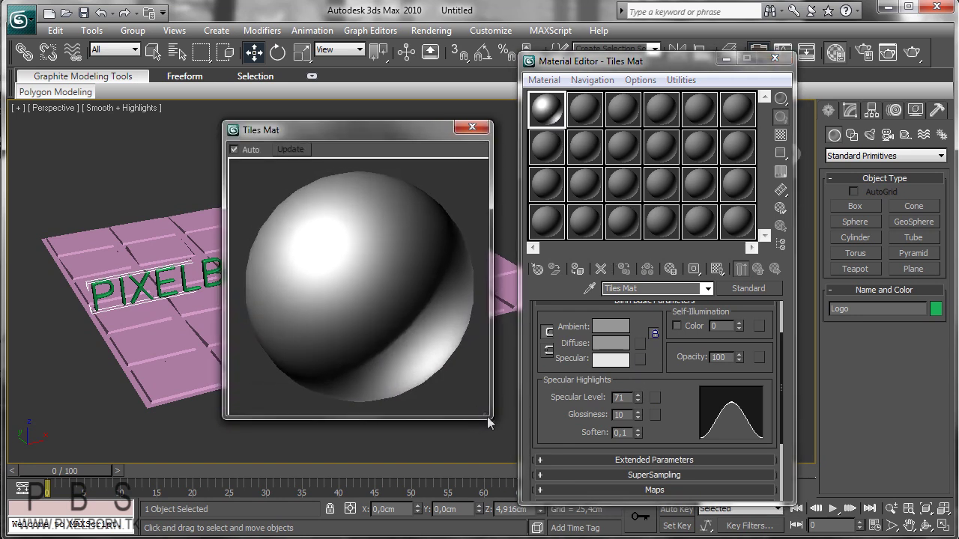
drag(639, 401, 638, 412)
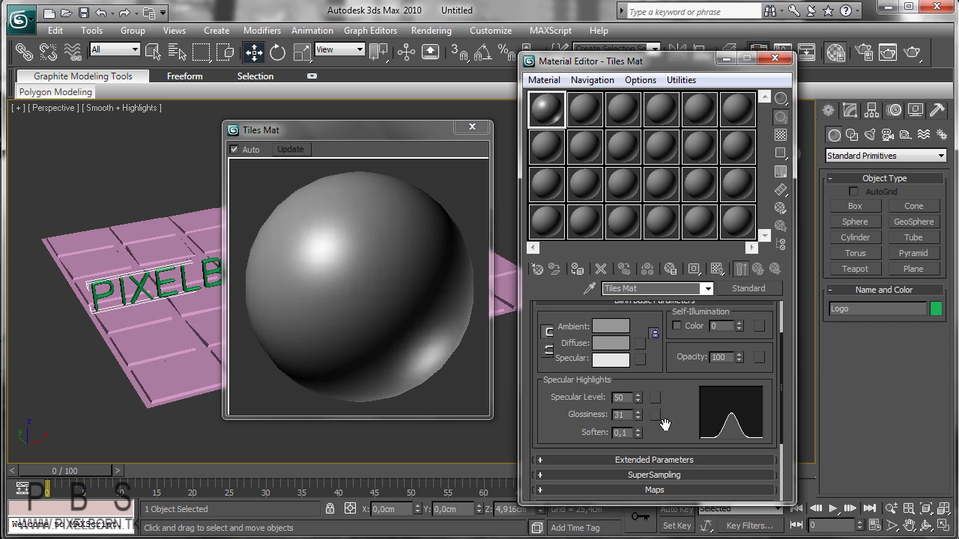
click(638, 417)
drag(675, 408, 681, 459)
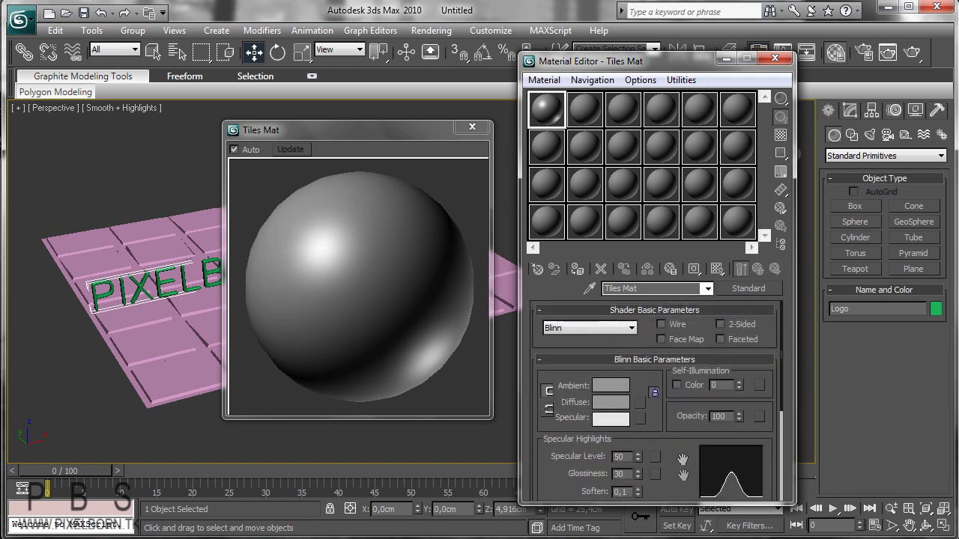
Step: Assign a new Noise map to the diffuse color of Tiles Mat
click(640, 402)
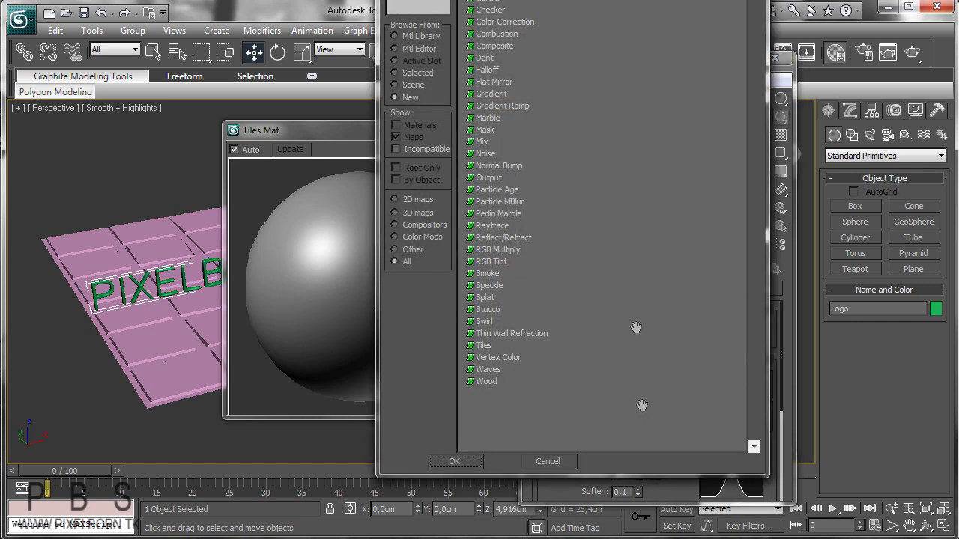
drag(600, 0, 667, 33)
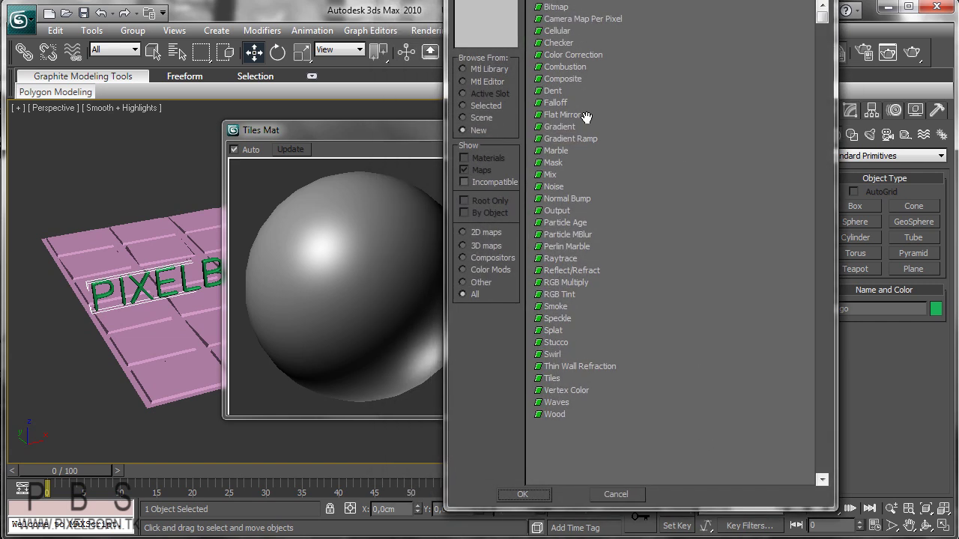
click(573, 4)
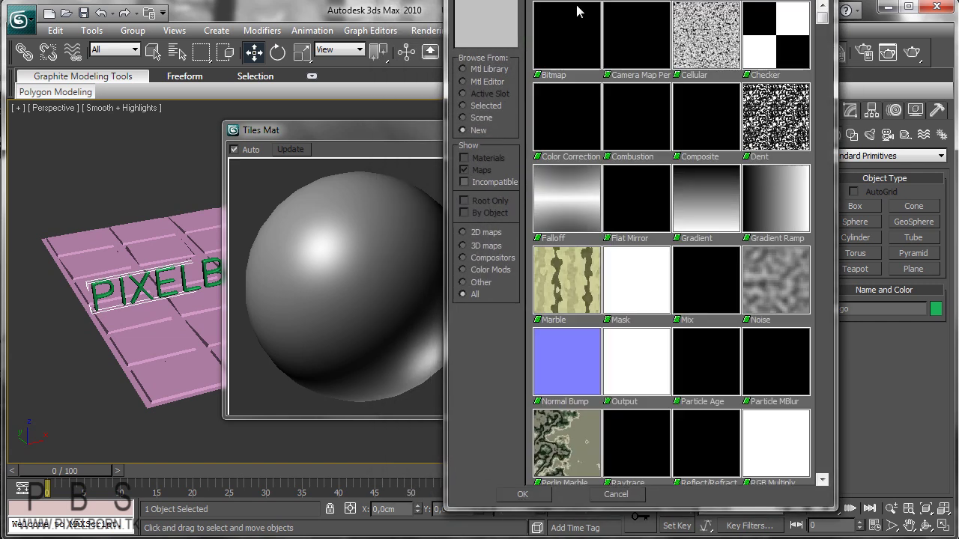
click(463, 69)
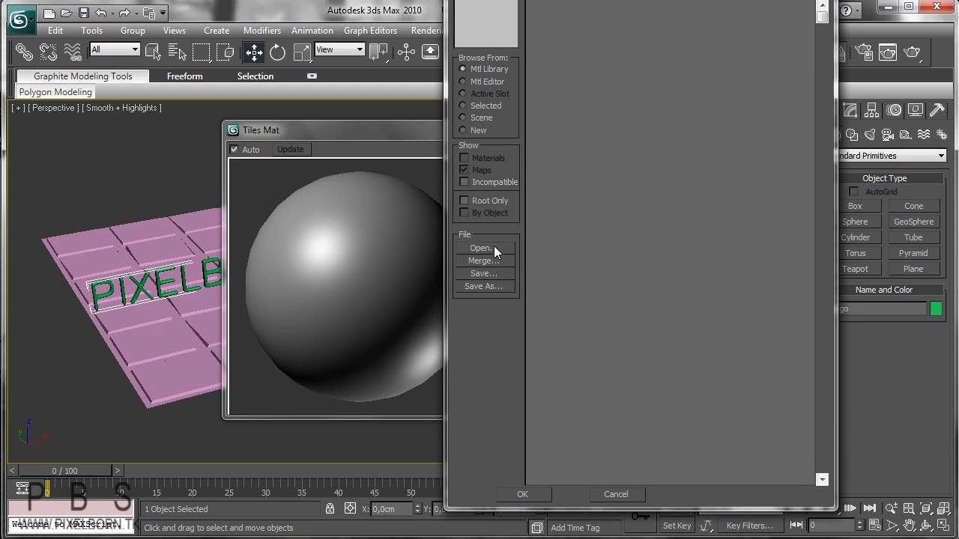
click(463, 130)
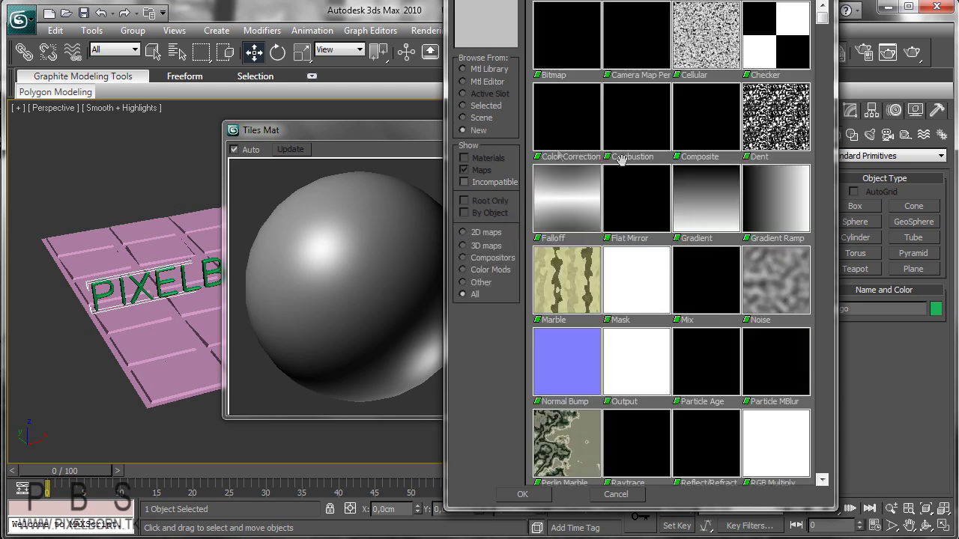
double_click(765, 283)
Step: Set the noise type of the diffuse map to Fractal
scroll(757, 386, down, 3)
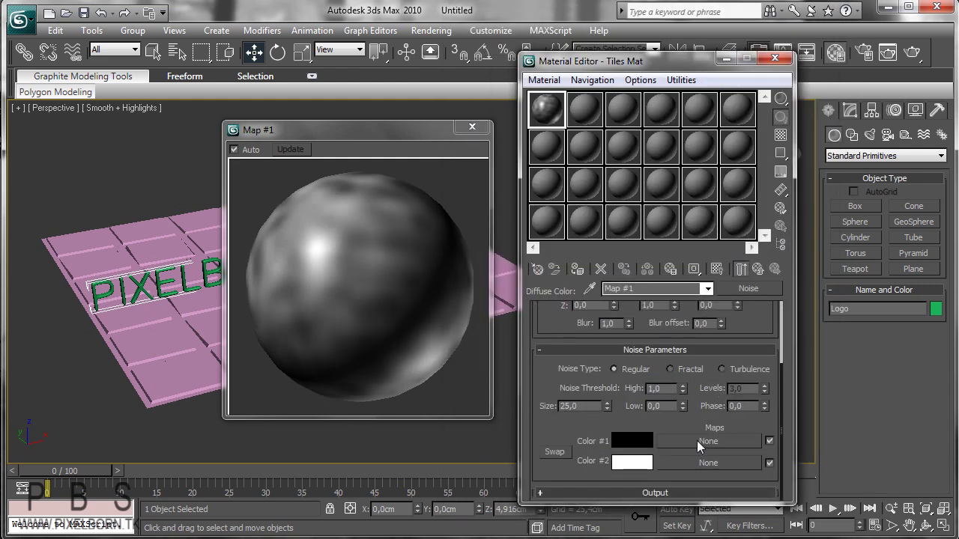
click(682, 374)
mouse_move(758, 325)
mouse_down()
mouse_move(759, 432)
mouse_move(762, 310)
mouse_up()
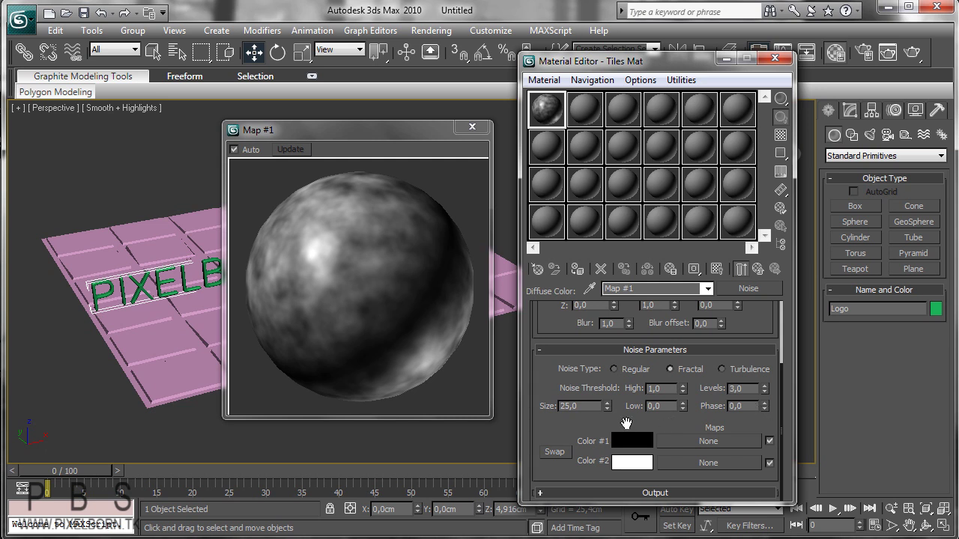
Step: Set Color #1 of the diffuse noise map to a dark brown with hue 17 and saturation 144
click(631, 442)
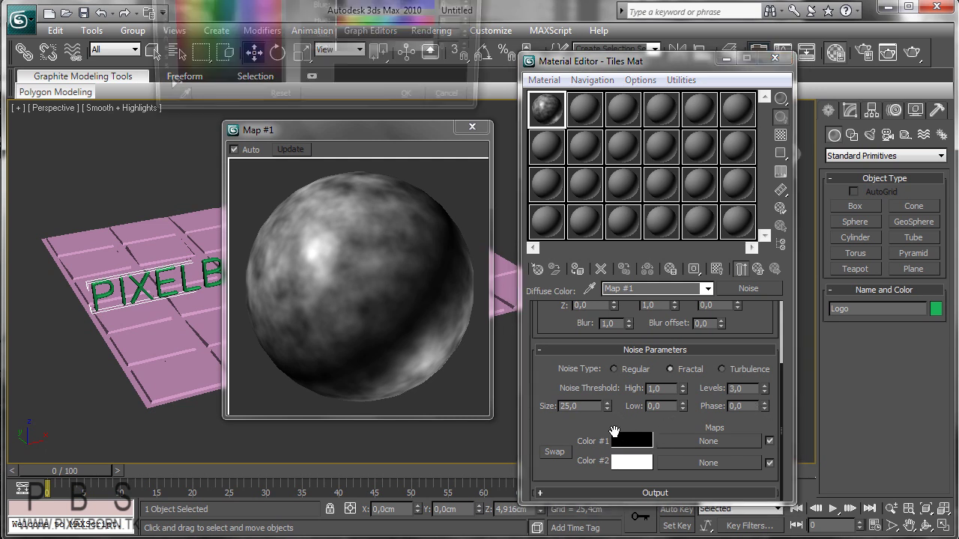
click(344, 25)
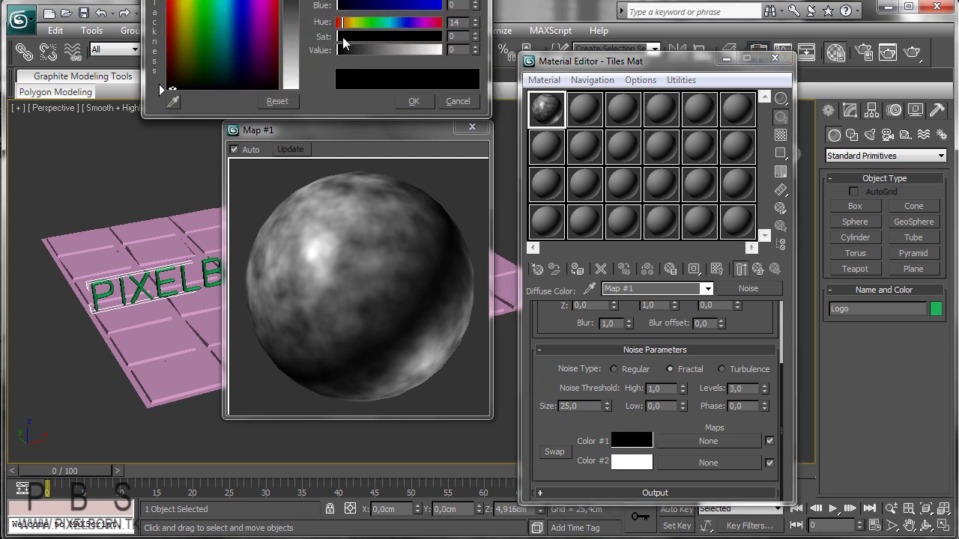
drag(343, 48, 353, 49)
click(368, 0)
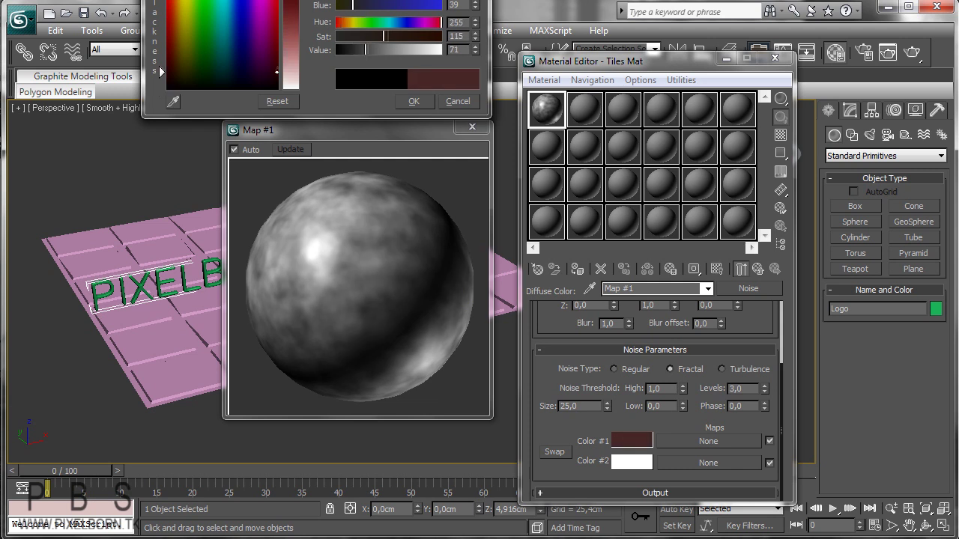
click(373, 37)
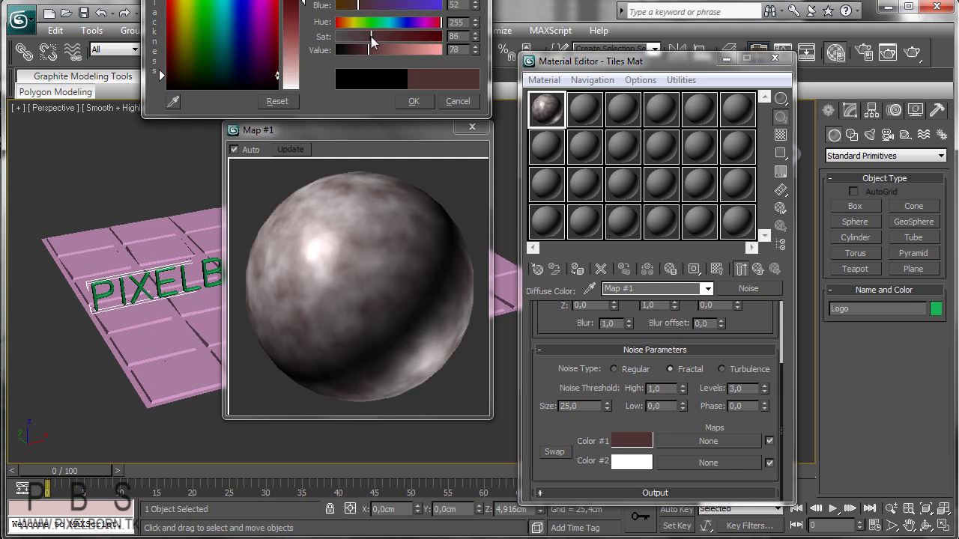
click(351, 5)
drag(351, 5, 352, 9)
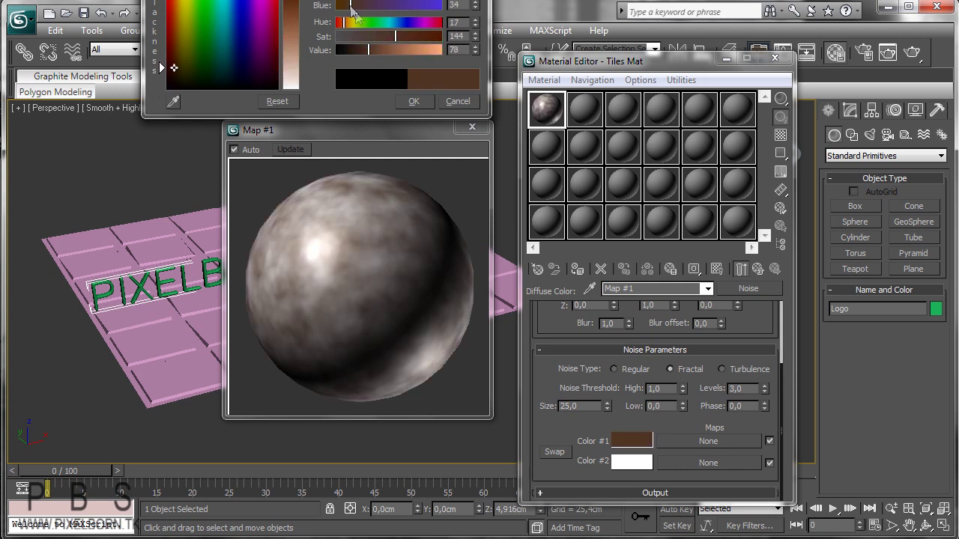
click(410, 102)
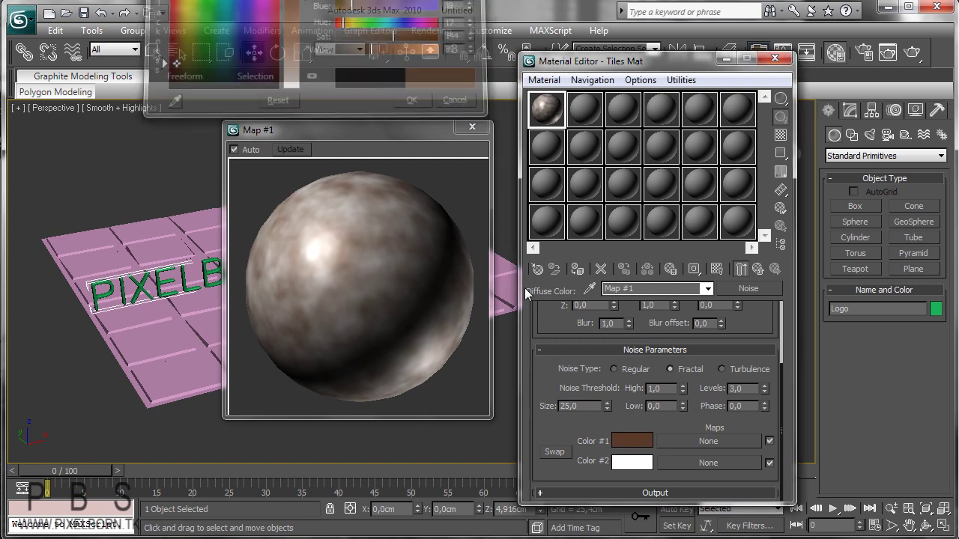
Step: Set Color #2 of the noise map to a light brown with hue 22, saturation 117 and value 188
click(631, 463)
click(390, 50)
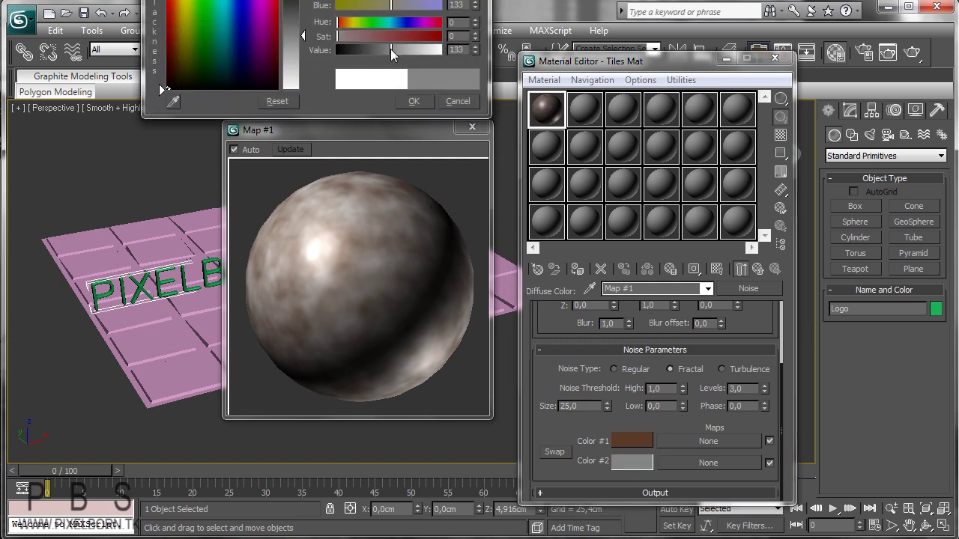
drag(383, 51, 479, 56)
mouse_move(382, 50)
mouse_down()
mouse_move(363, 49)
mouse_move(392, 51)
mouse_up()
drag(389, 9, 409, 0)
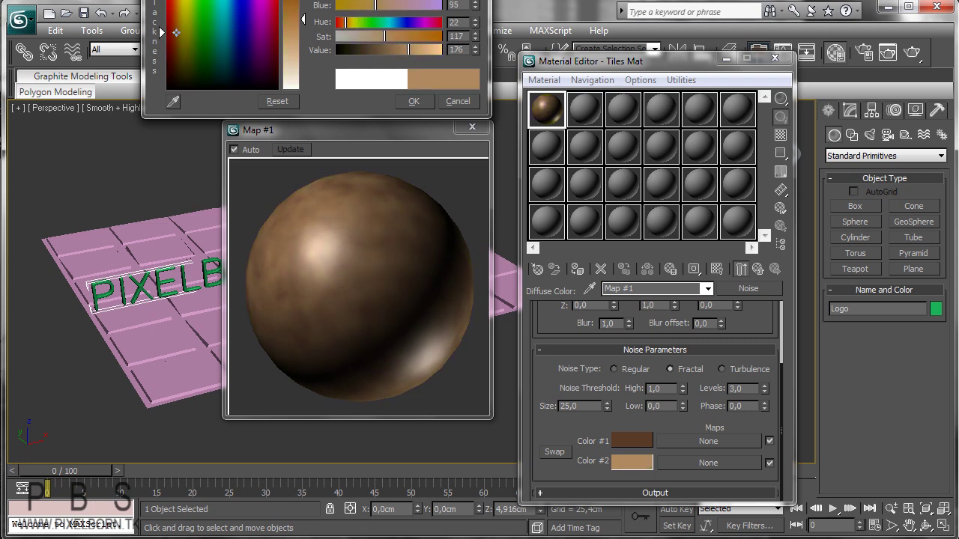
mouse_move(405, 48)
mouse_down()
mouse_move(386, 48)
mouse_move(413, 49)
mouse_up()
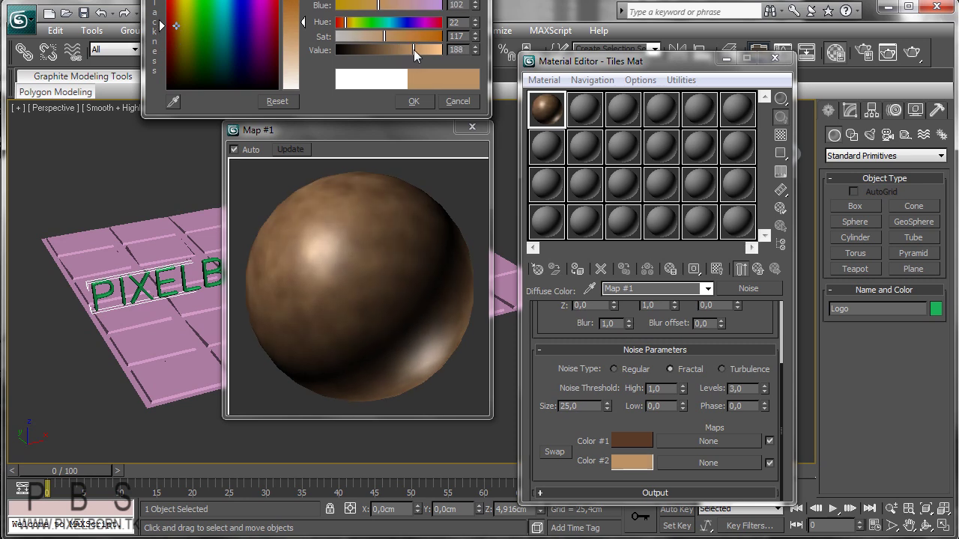
click(416, 105)
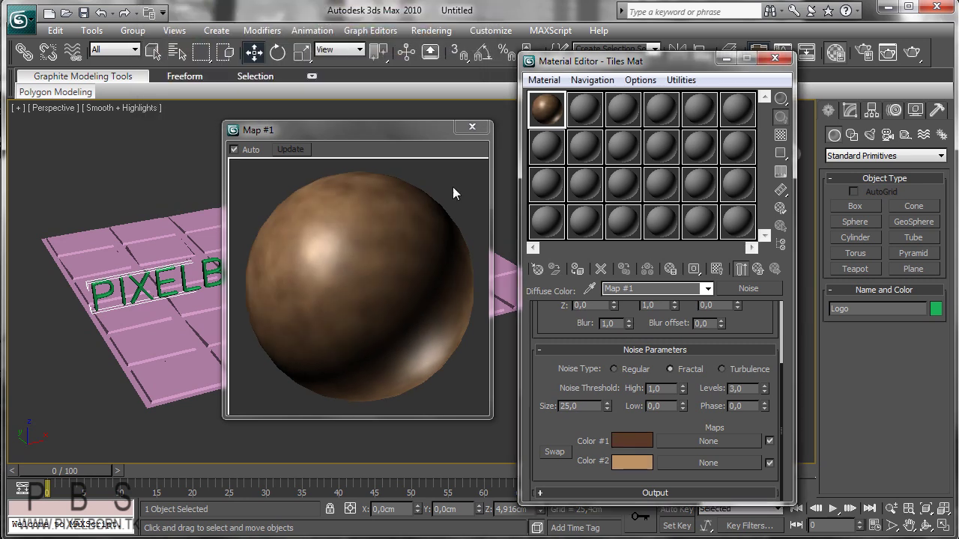
Step: Close the enlarged preview, return to the Tiles Mat parameters and copy the diffuse Noise map
click(472, 127)
click(760, 269)
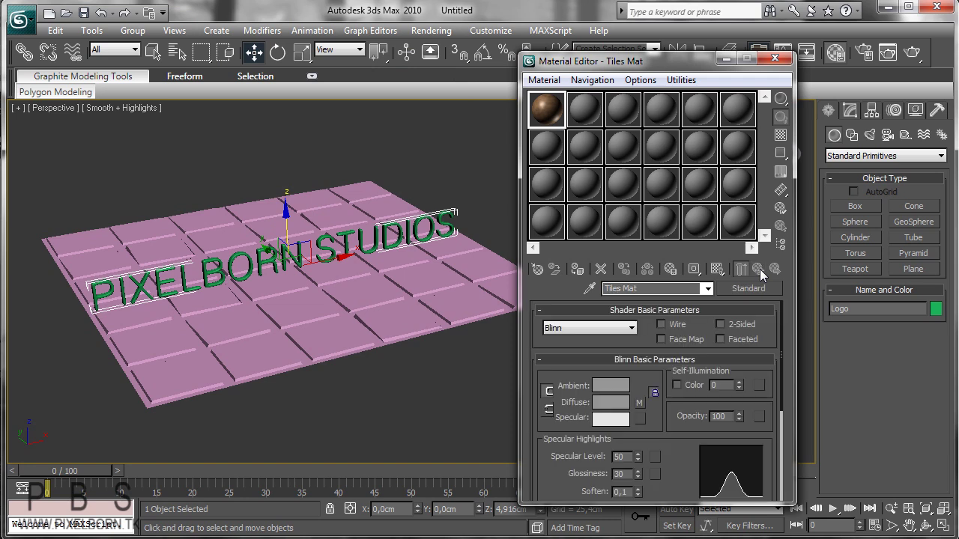
scroll(735, 430, down, 2)
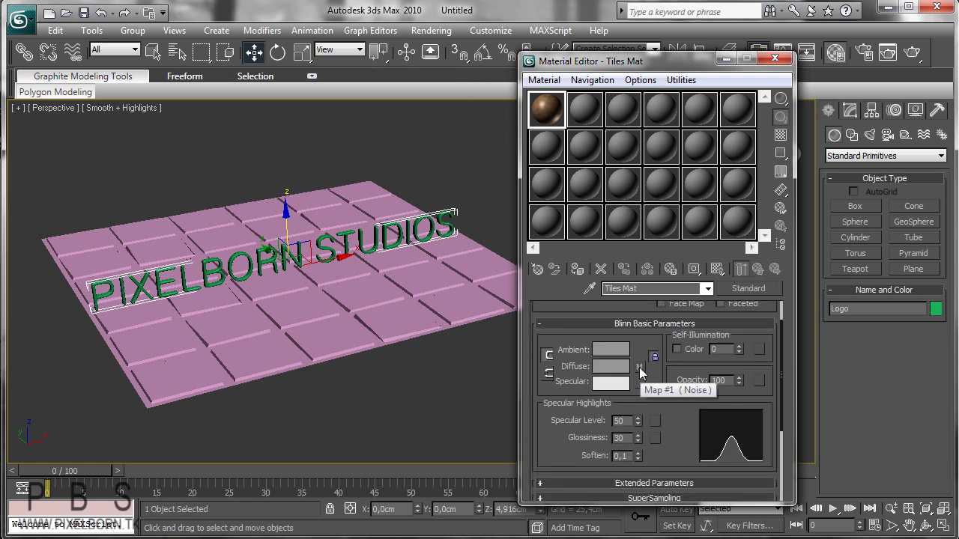
right_click(639, 367)
click(674, 392)
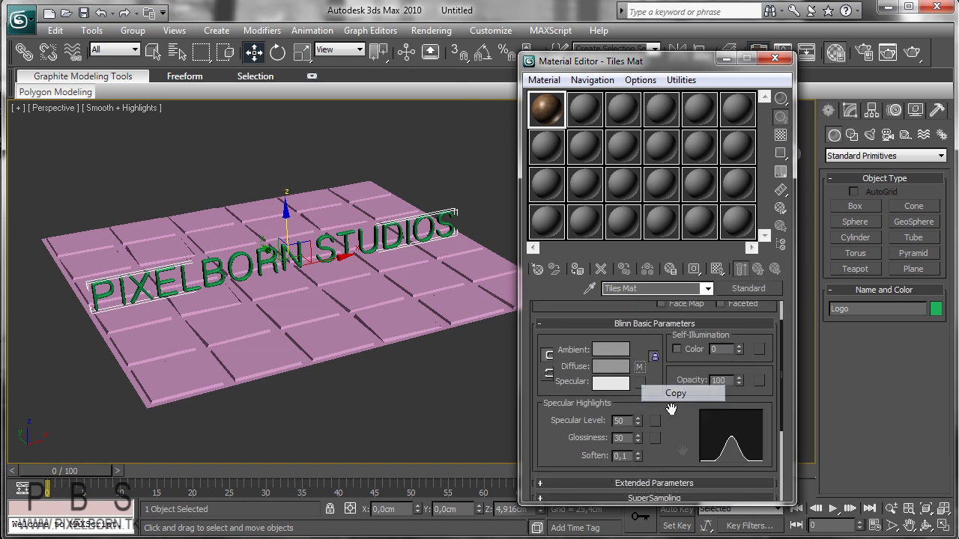
Step: Paste the copied Noise map as an instance into the Bump slot of Tiles Mat
drag(682, 450, 683, 370)
scroll(741, 479, down, 1)
click(658, 416)
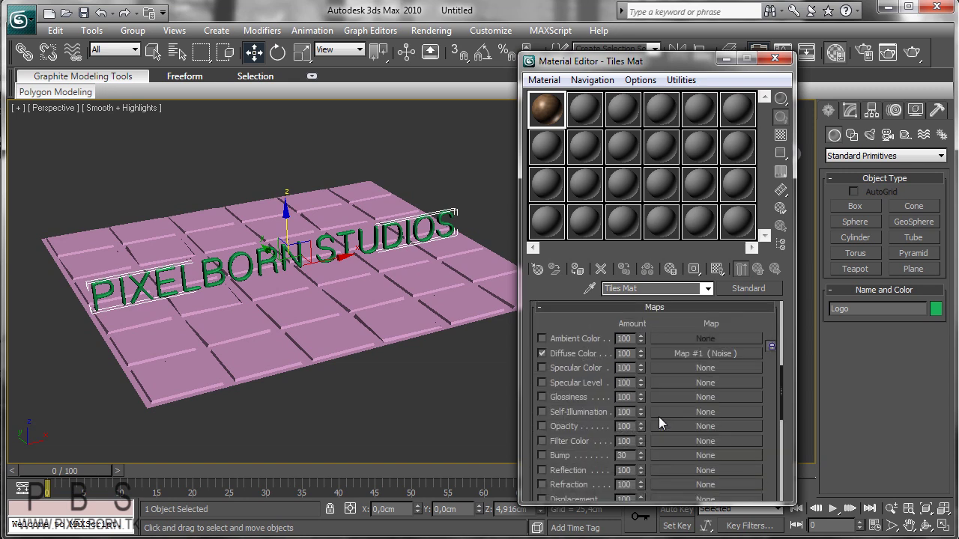
drag(767, 425, 764, 387)
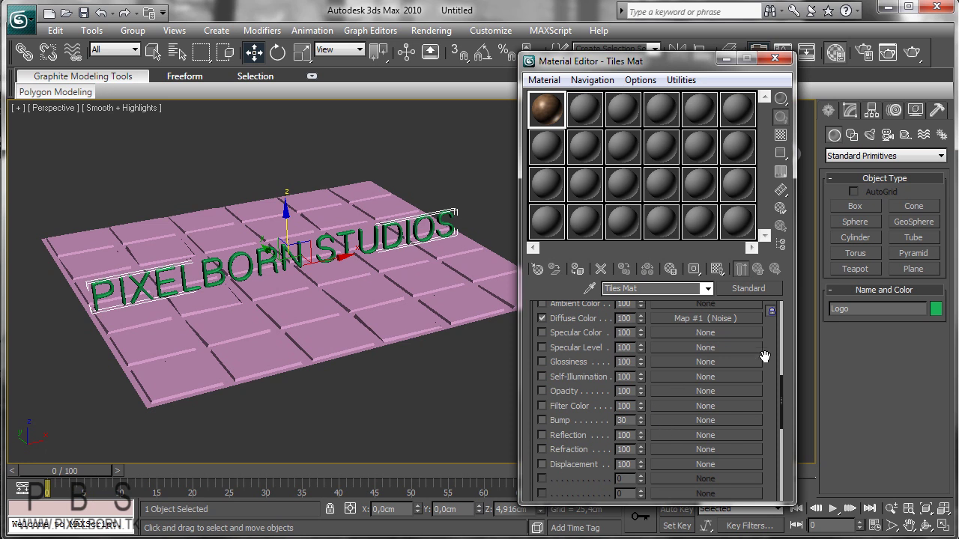
mouse_move(765, 351)
mouse_down()
mouse_move(770, 369)
mouse_move(763, 366)
mouse_up()
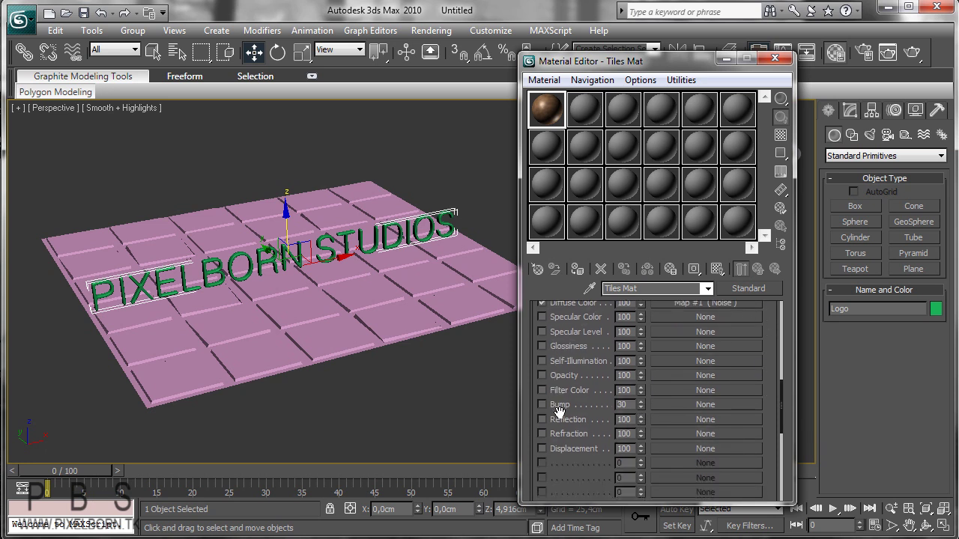
right_click(683, 405)
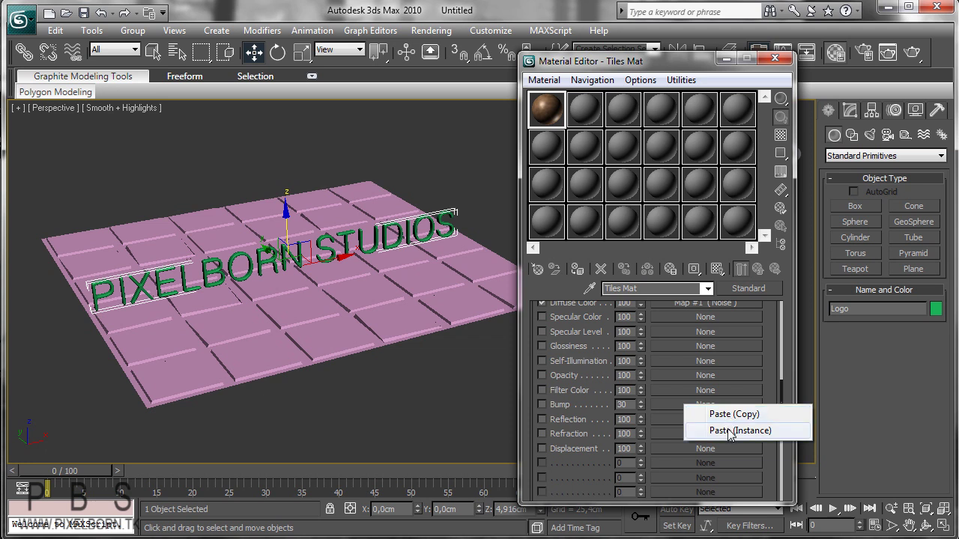
click(730, 430)
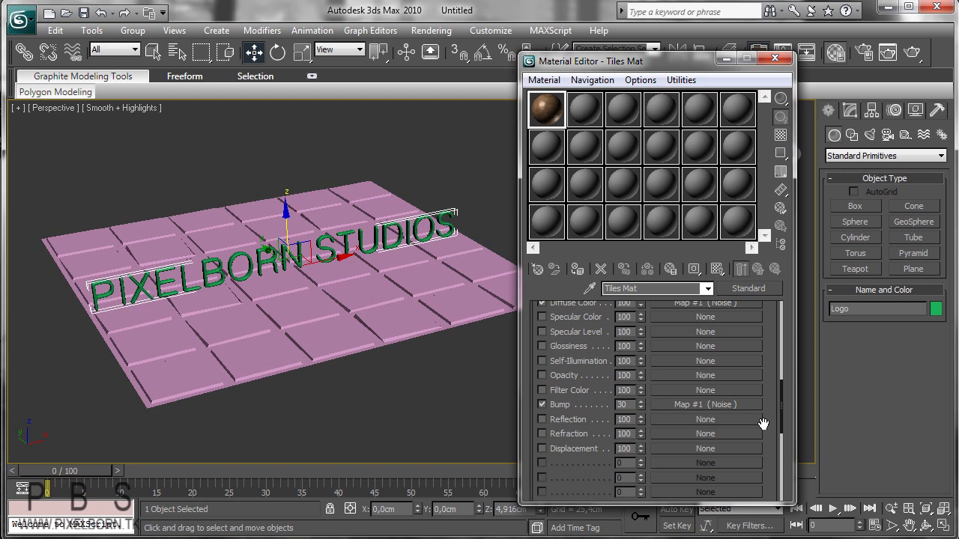
drag(772, 409, 770, 435)
scroll(770, 436, up, 5)
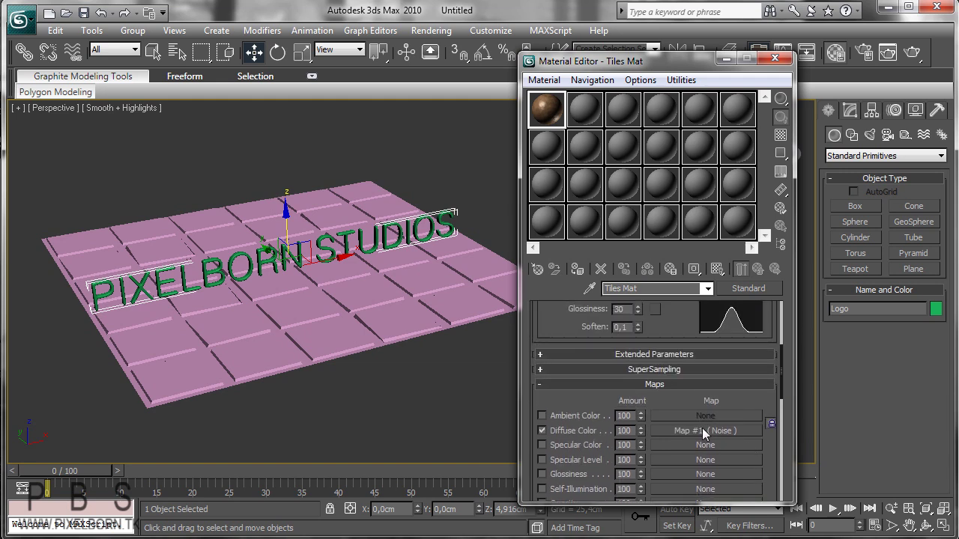
scroll(701, 428, up, 5)
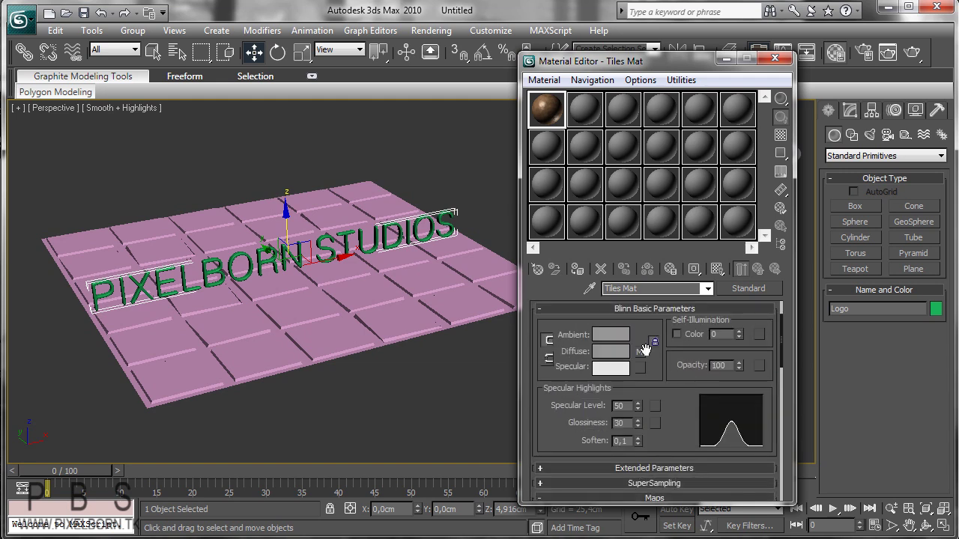
scroll(696, 416, down, 5)
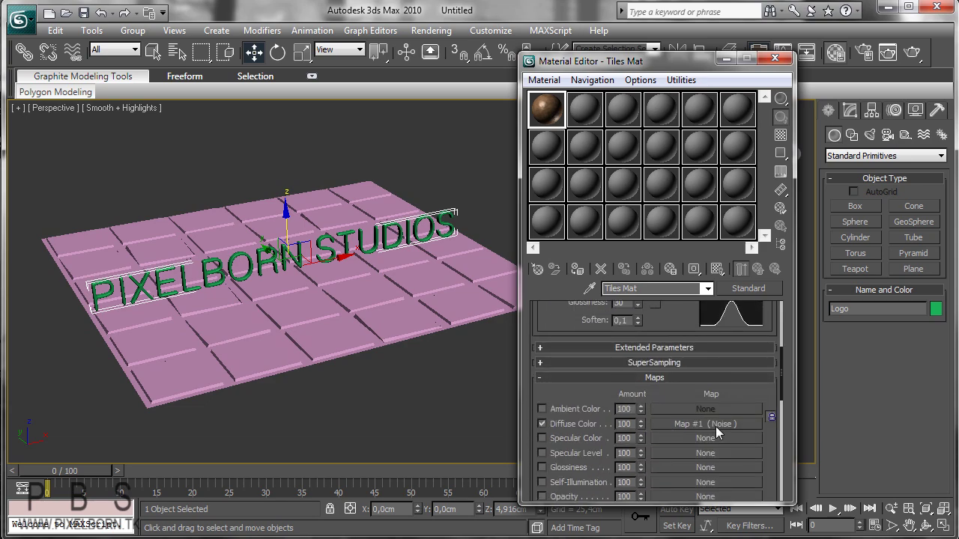